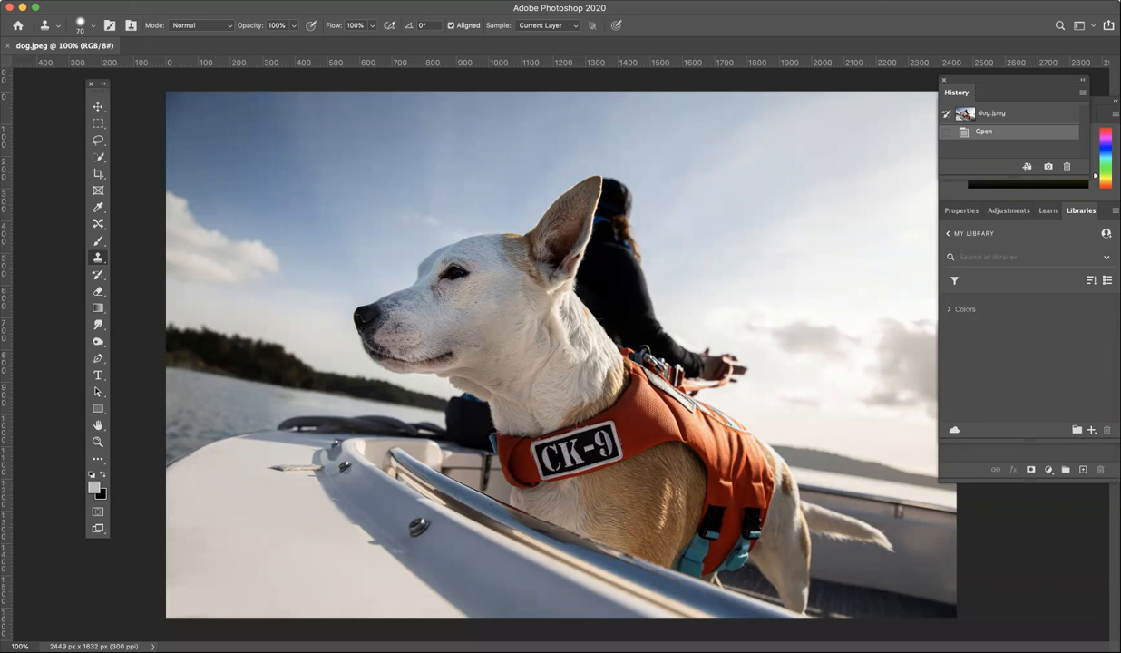
Show the Layers panel and unlock the Background layer of dog.jpeg into Layer 0.
{"action": "left_click", "coordinate": [323, 1]}
{"action": "mouse_move", "coordinate": [361, 1]}
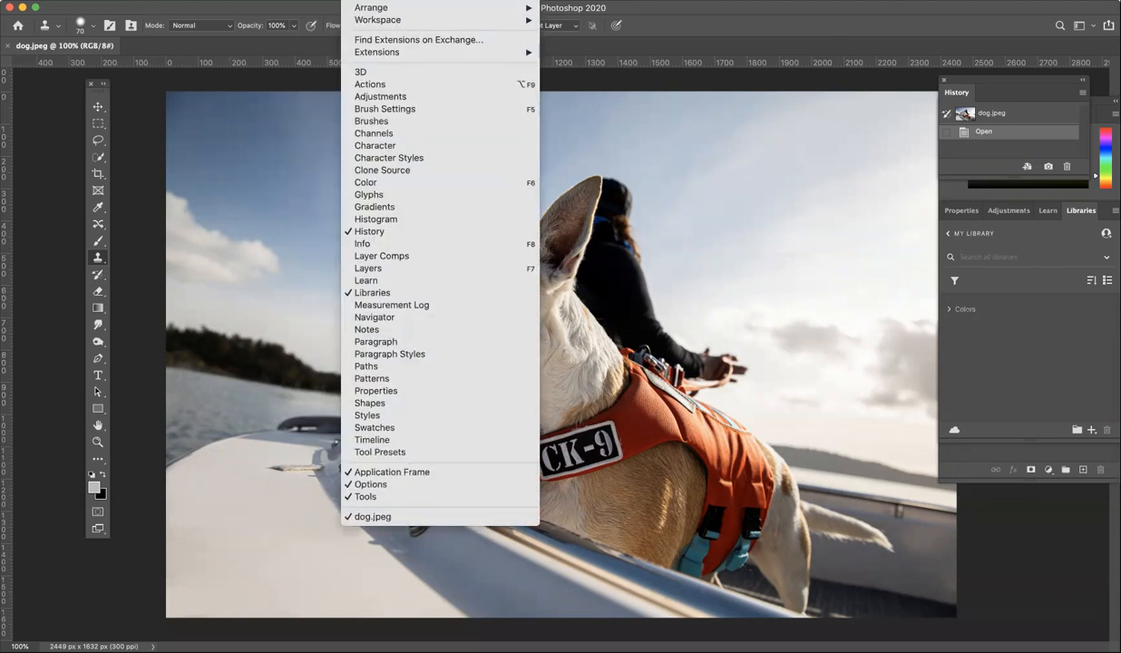
{"action": "left_click", "coordinate": [382, 271]}
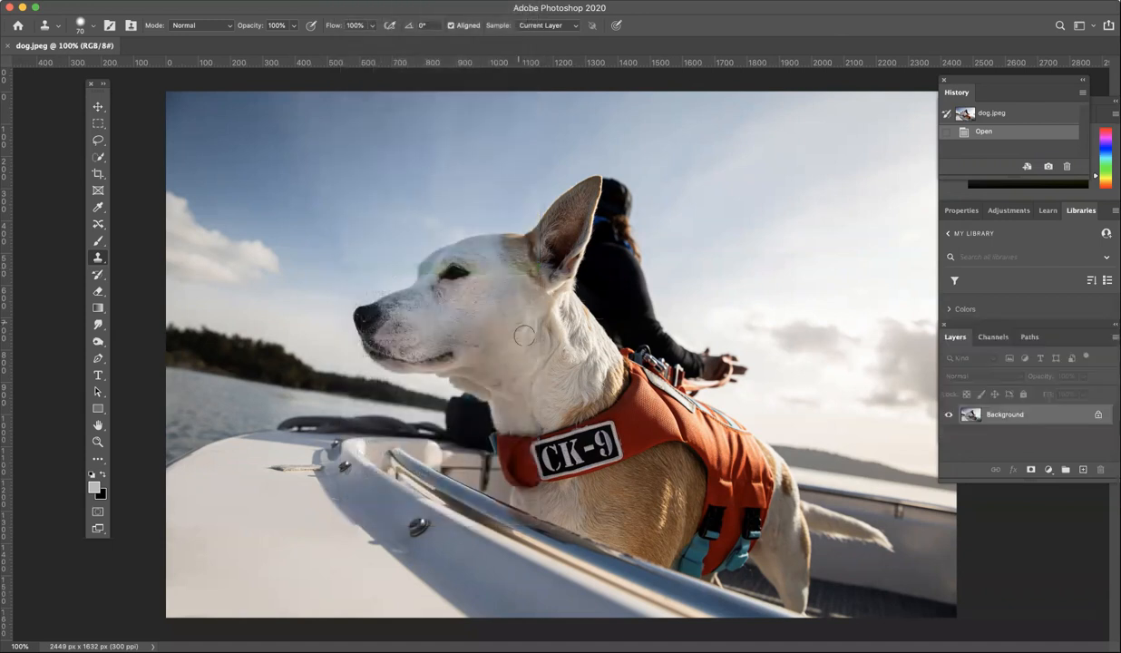
{"action": "left_click", "coordinate": [1099, 418]}
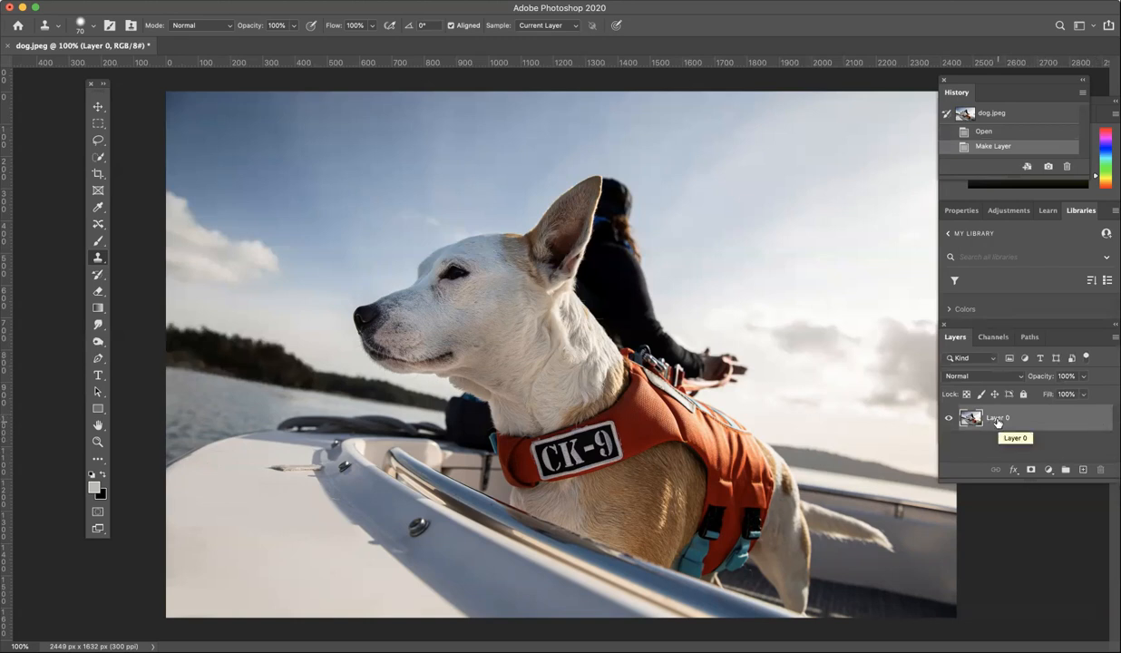
Drag Layer 0 right with the Move tool, exposing a transparent strip on the left.
{"action": "left_click", "coordinate": [100, 108]}
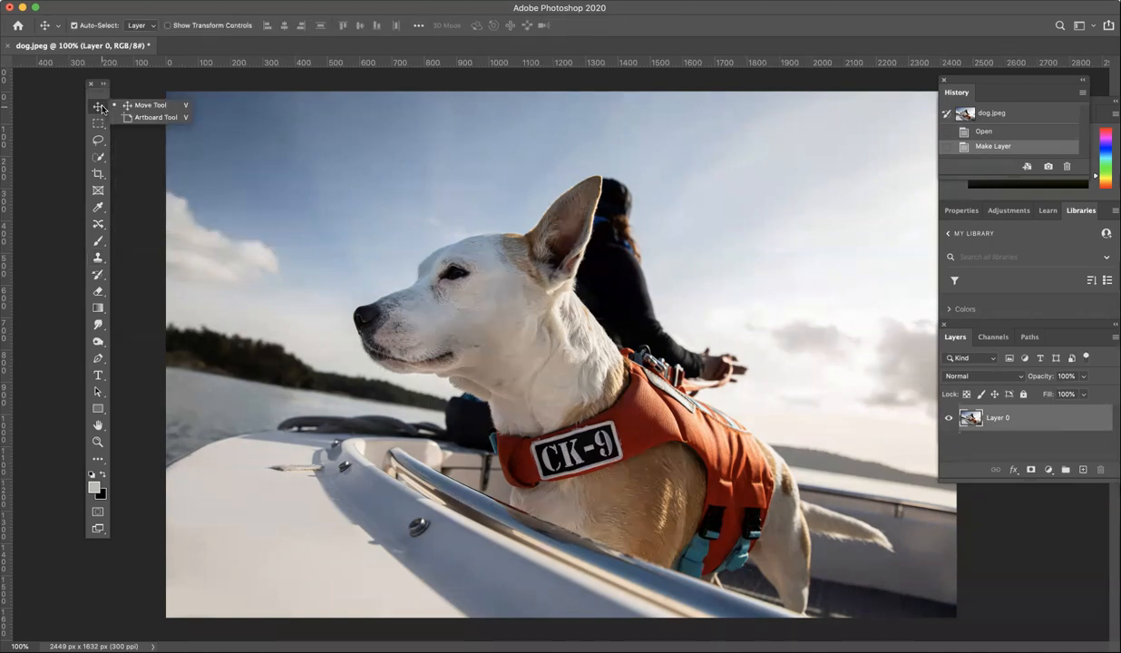
{"action": "left_click", "coordinate": [243, 171]}
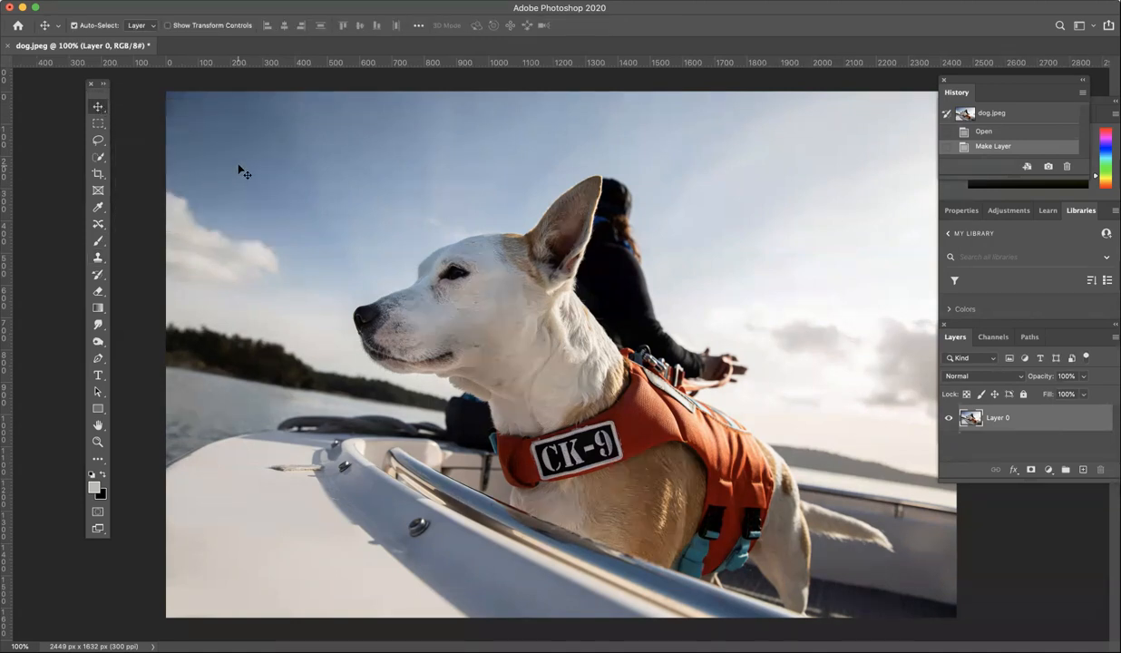
{"action": "left_click_drag", "start_coordinate": [244, 171], "coordinate": [476, 167]}
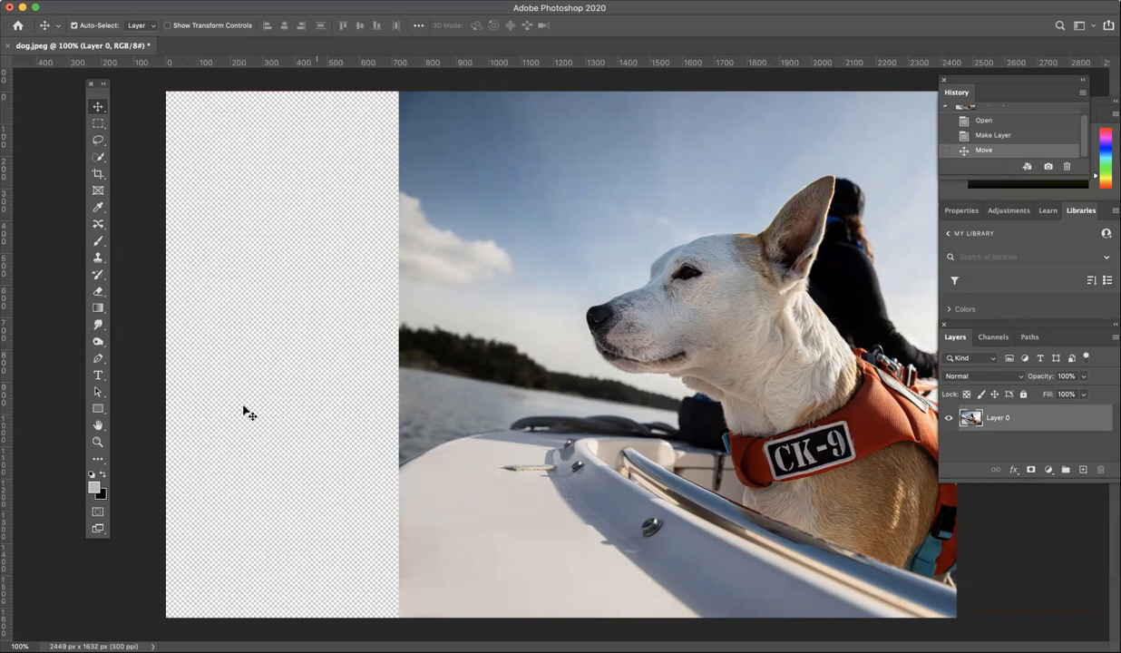
Duplicate Layer 0 to create Layer 0 copy.
{"action": "double_click", "coordinate": [1052, 423]}
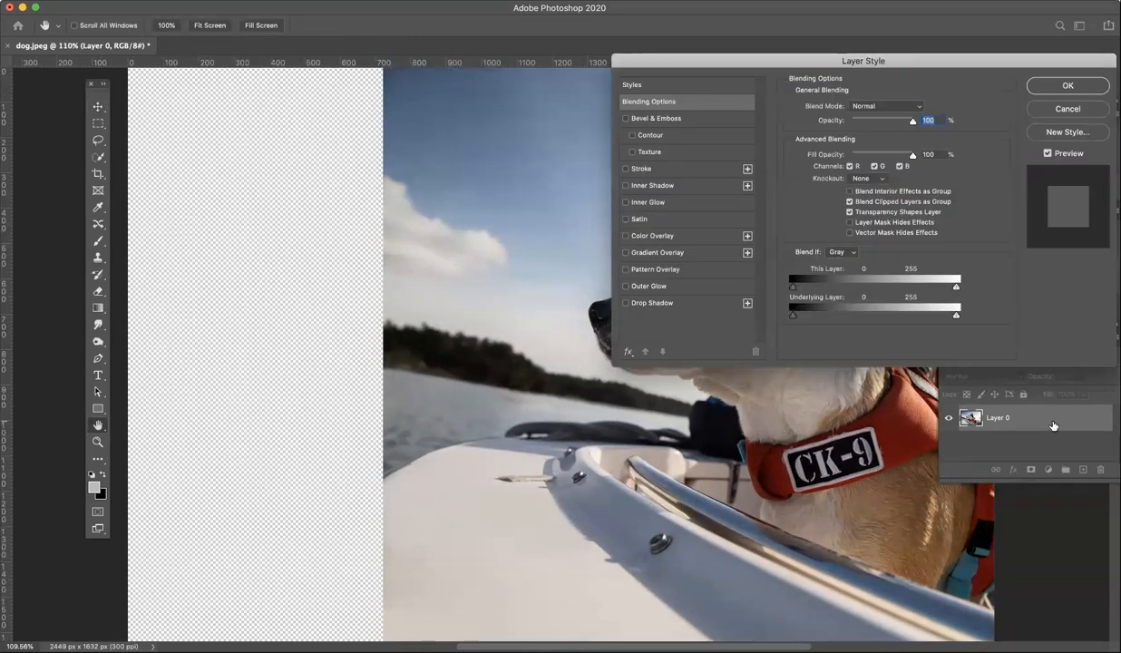
{"action": "left_click", "coordinate": [1066, 108]}
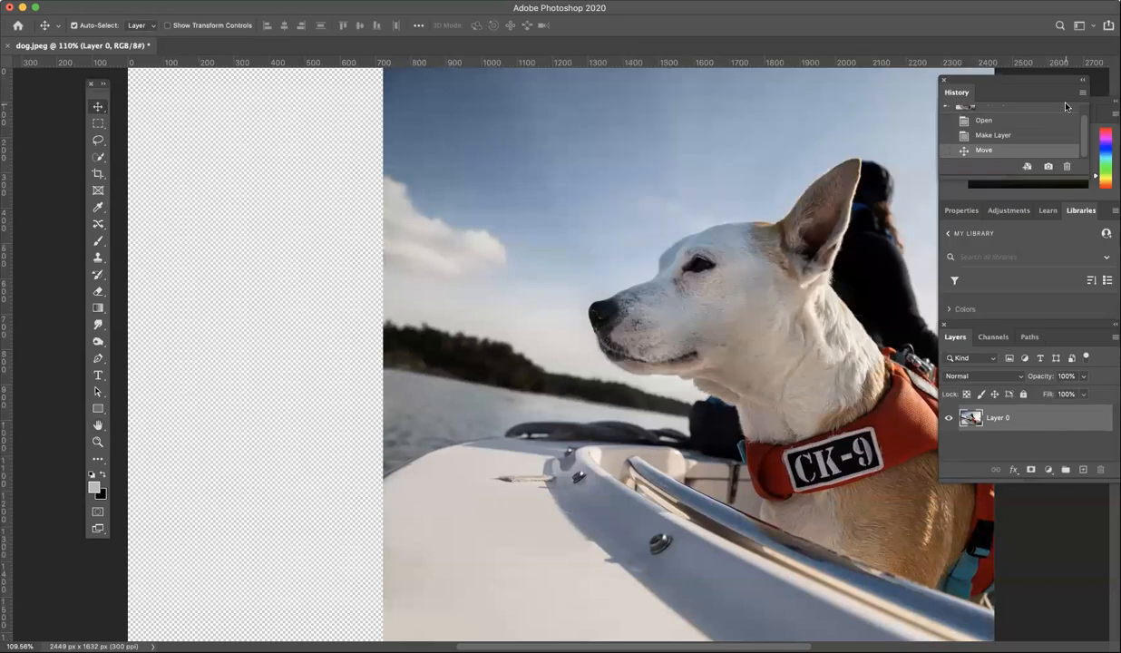
{"action": "right_click", "coordinate": [1042, 426]}
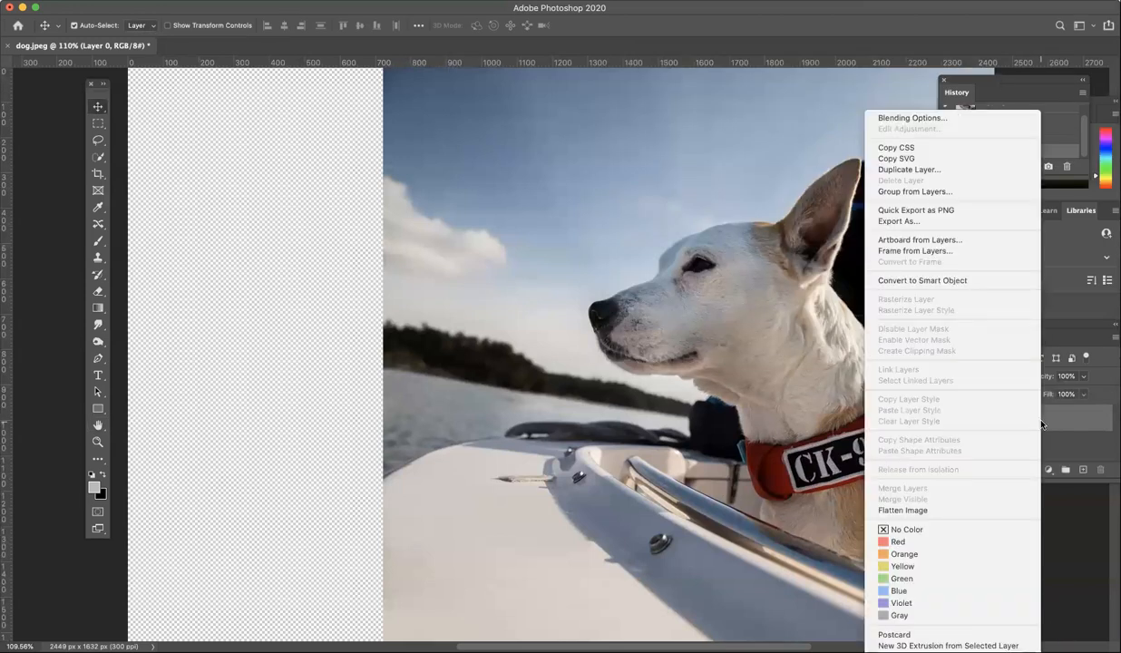
{"action": "left_click", "coordinate": [896, 170]}
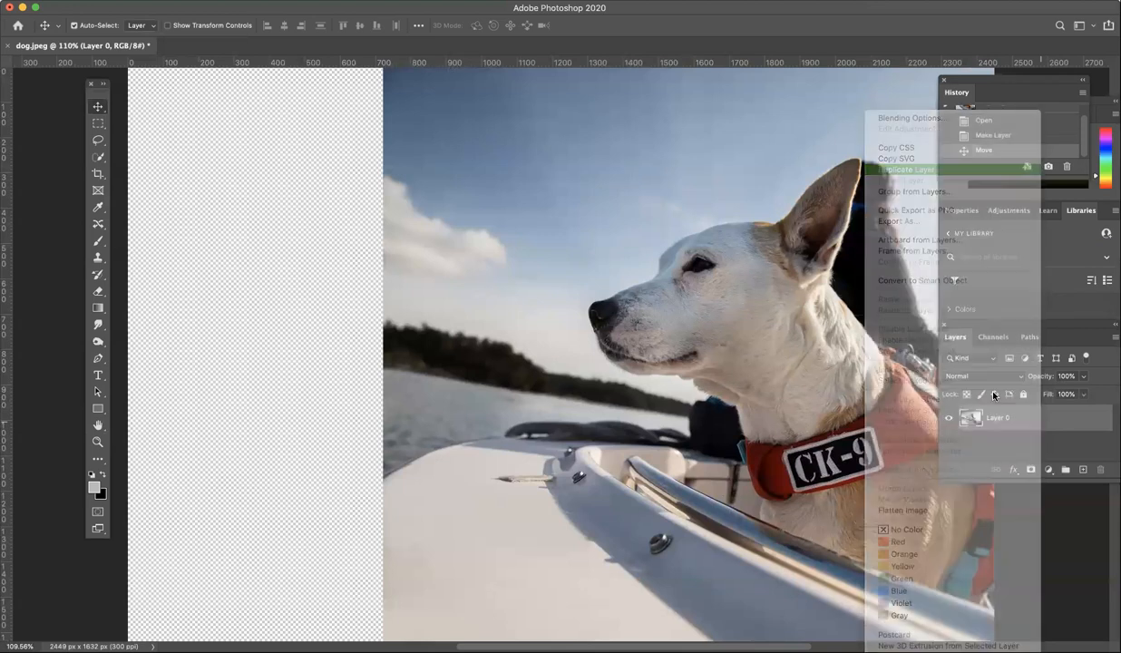
{"action": "left_click", "coordinate": [660, 289]}
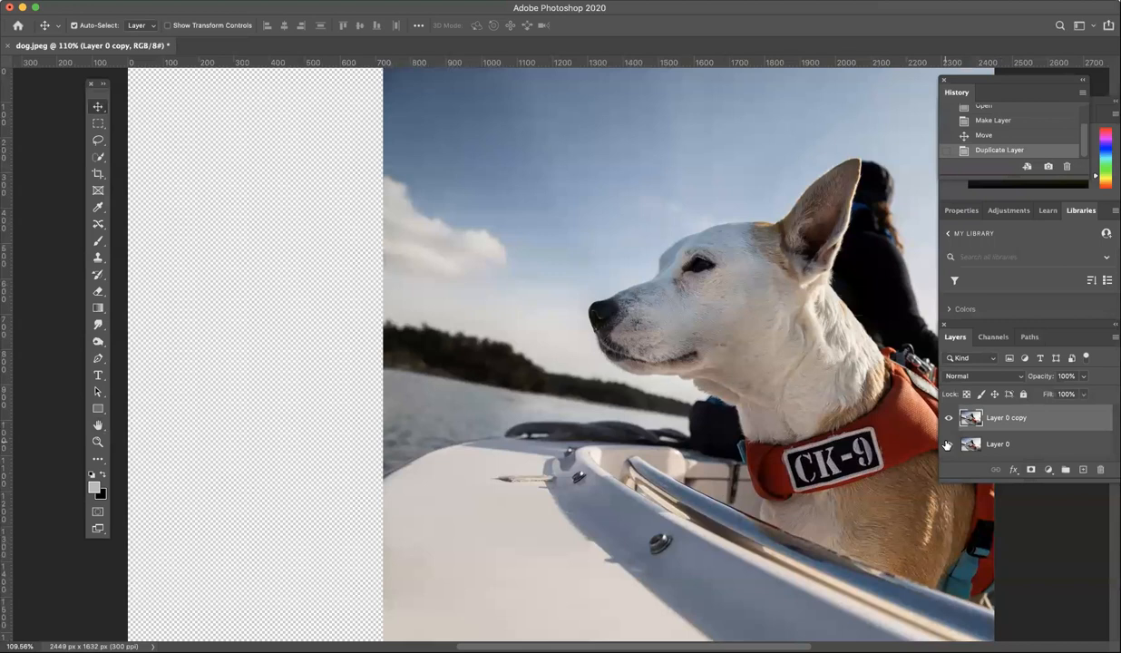
Hide the original Layer 0 and make Layer 0 copy the active layer.
{"action": "left_click", "coordinate": [968, 451]}
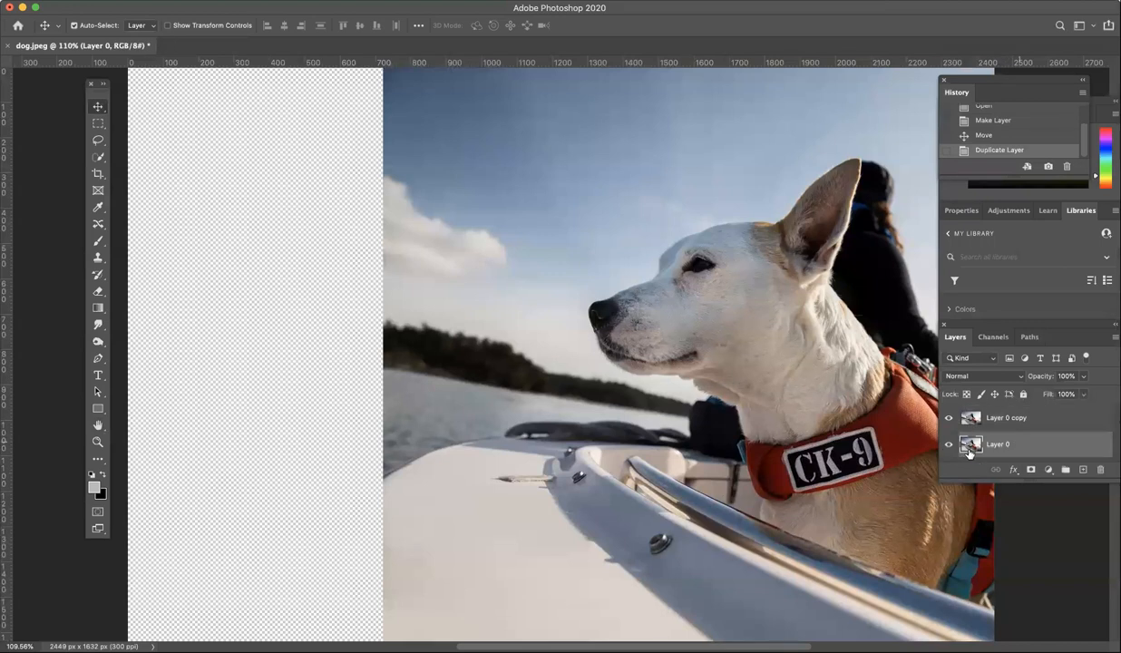
{"action": "left_click", "coordinate": [948, 445]}
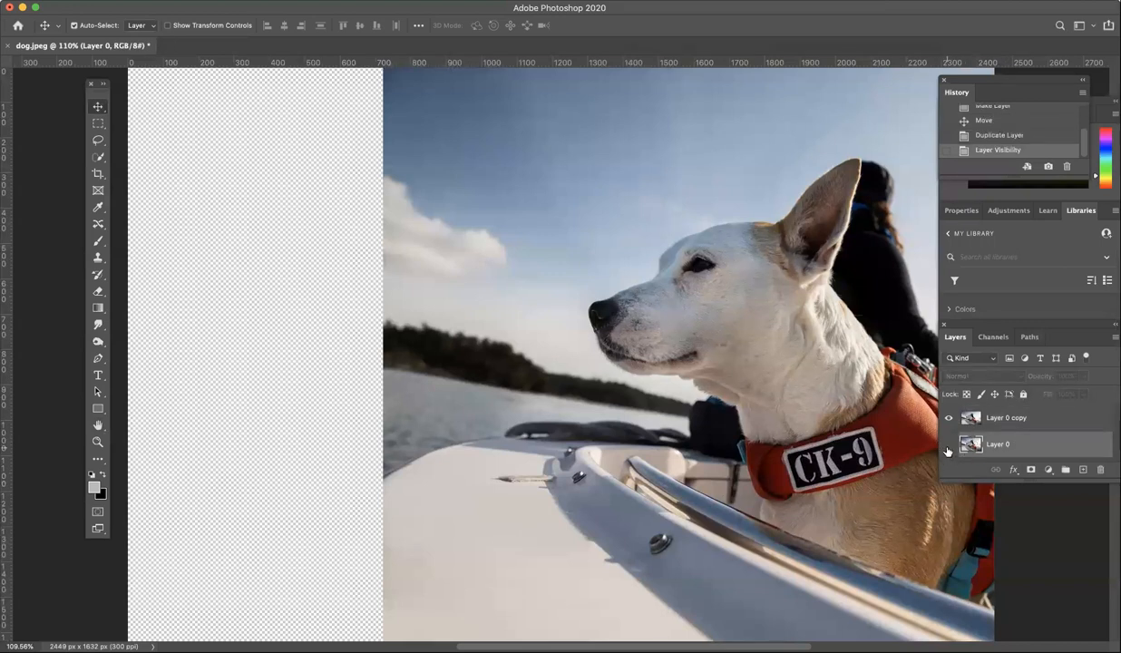
{"action": "left_click", "coordinate": [1004, 420]}
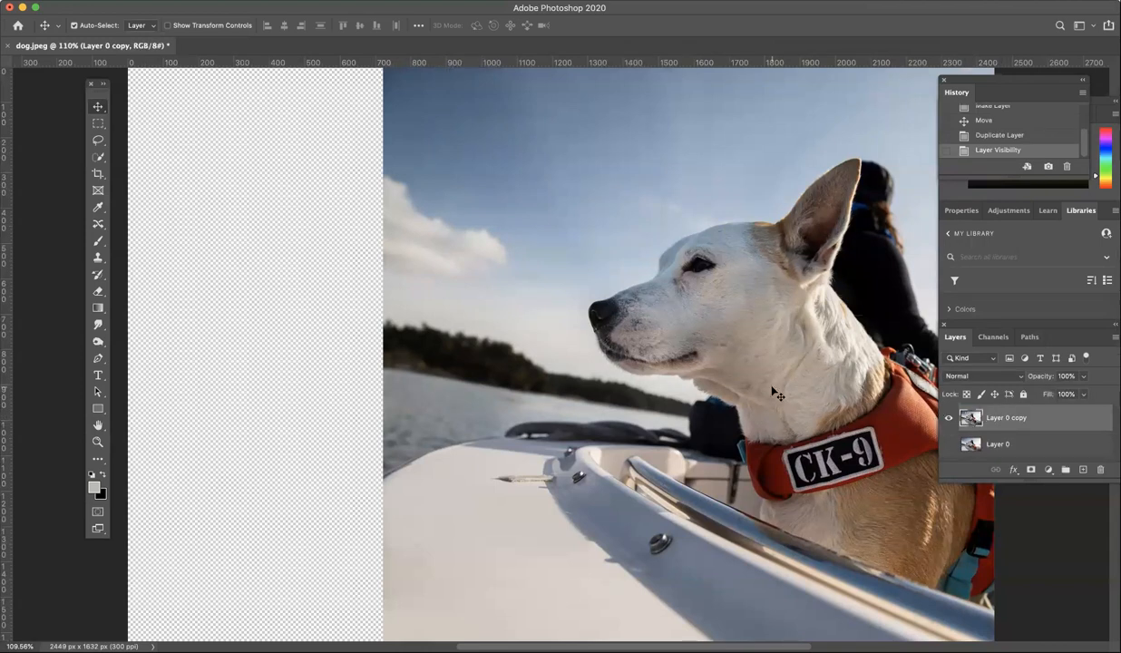
Set the Content-Aware Move tool to Extend mode and zoom out to see the canvas.
{"action": "left_click", "coordinate": [98, 225]}
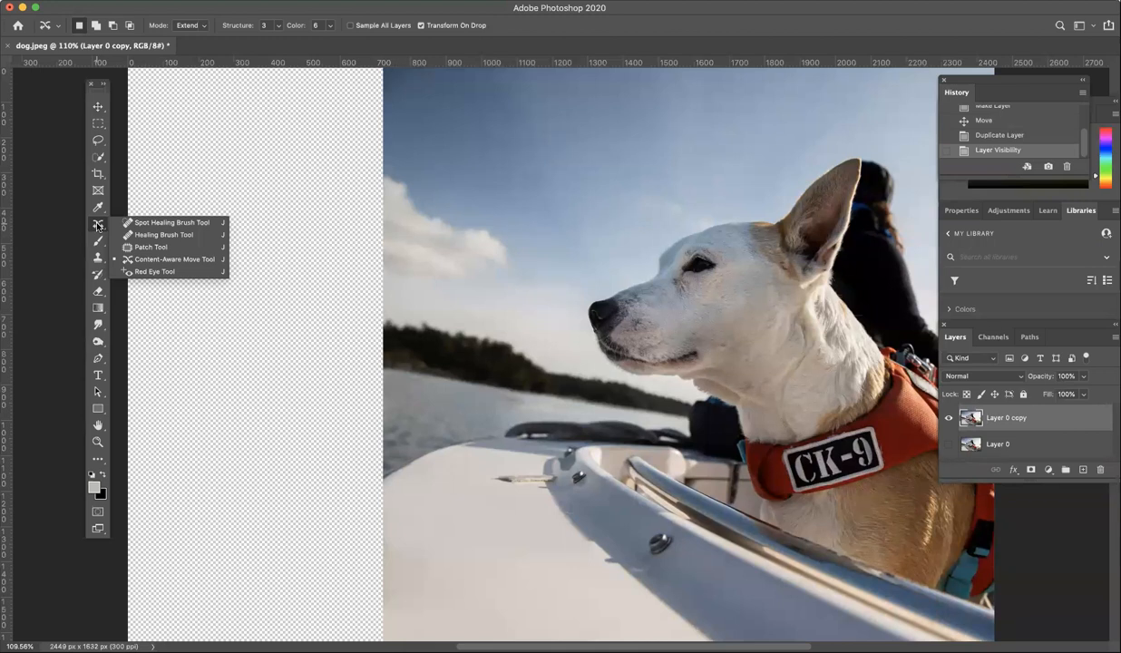
{"action": "left_click", "coordinate": [157, 260]}
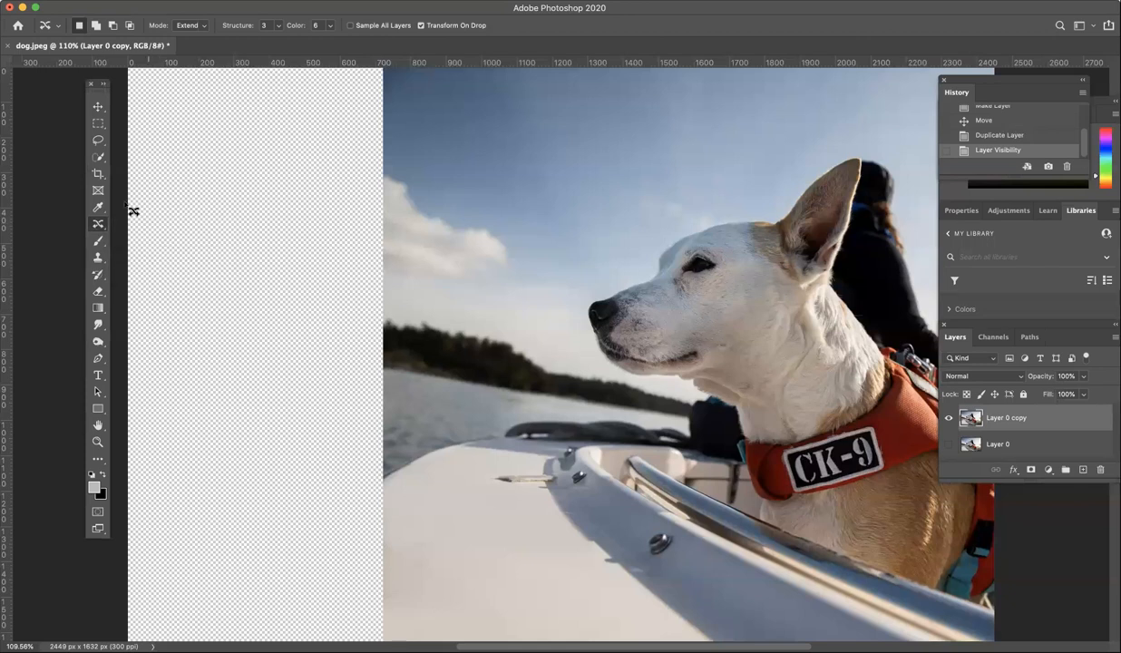
{"action": "left_click", "coordinate": [202, 27]}
{"action": "left_click", "coordinate": [202, 28]}
{"action": "left_click", "coordinate": [204, 29]}
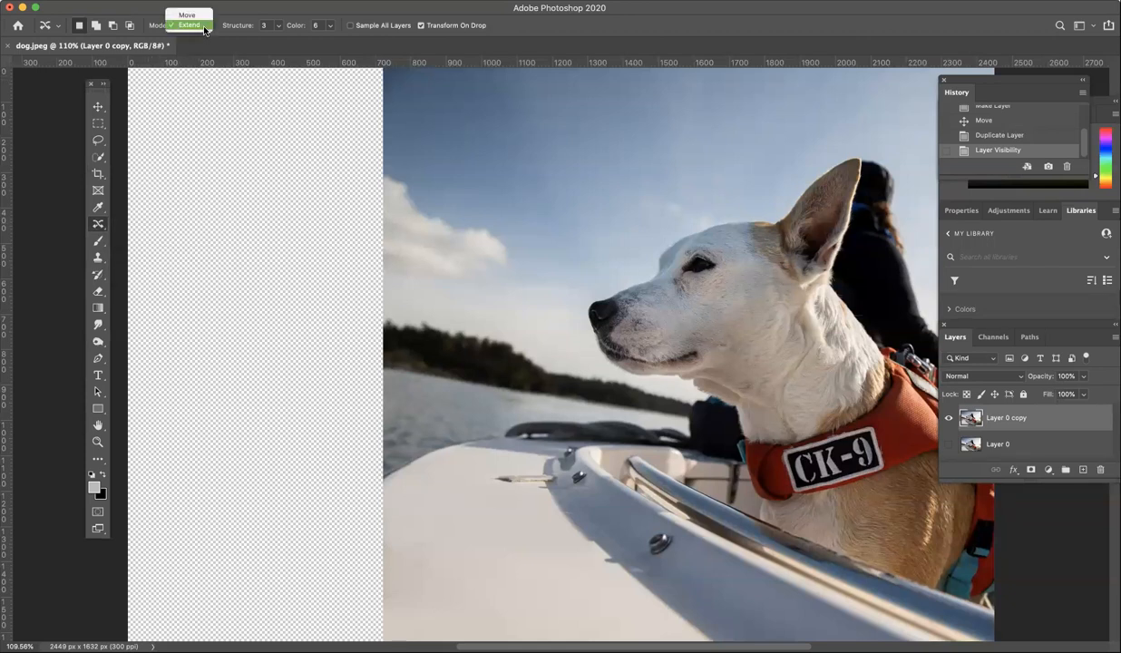
{"action": "left_click", "coordinate": [188, 25]}
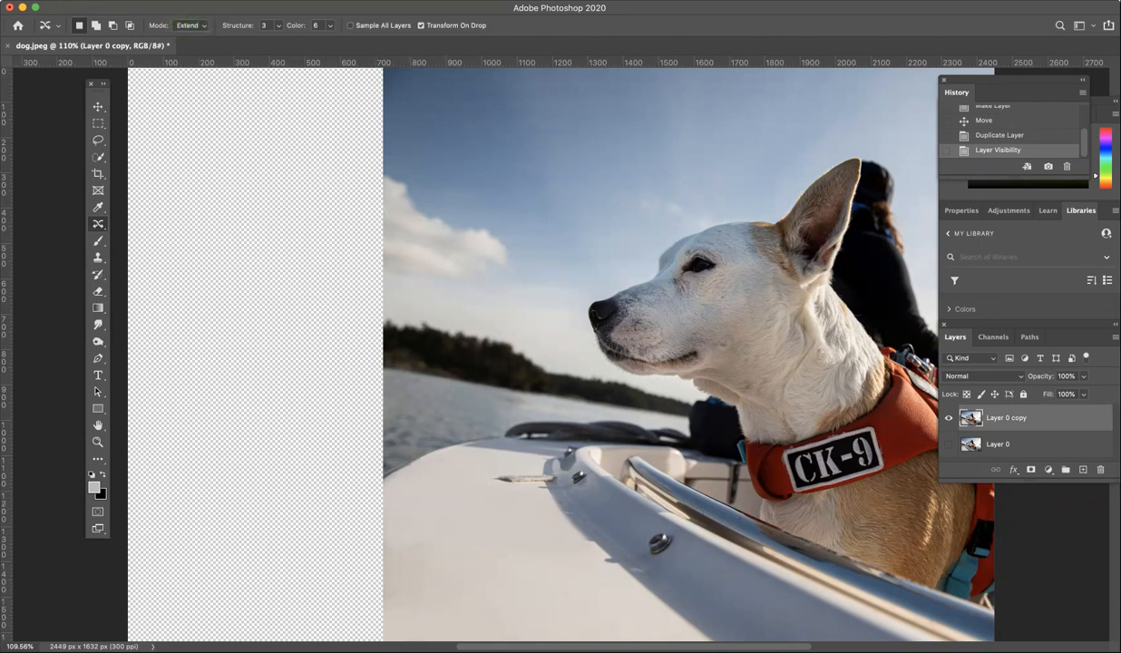
{"action": "left_click", "coordinate": [325, 2]}
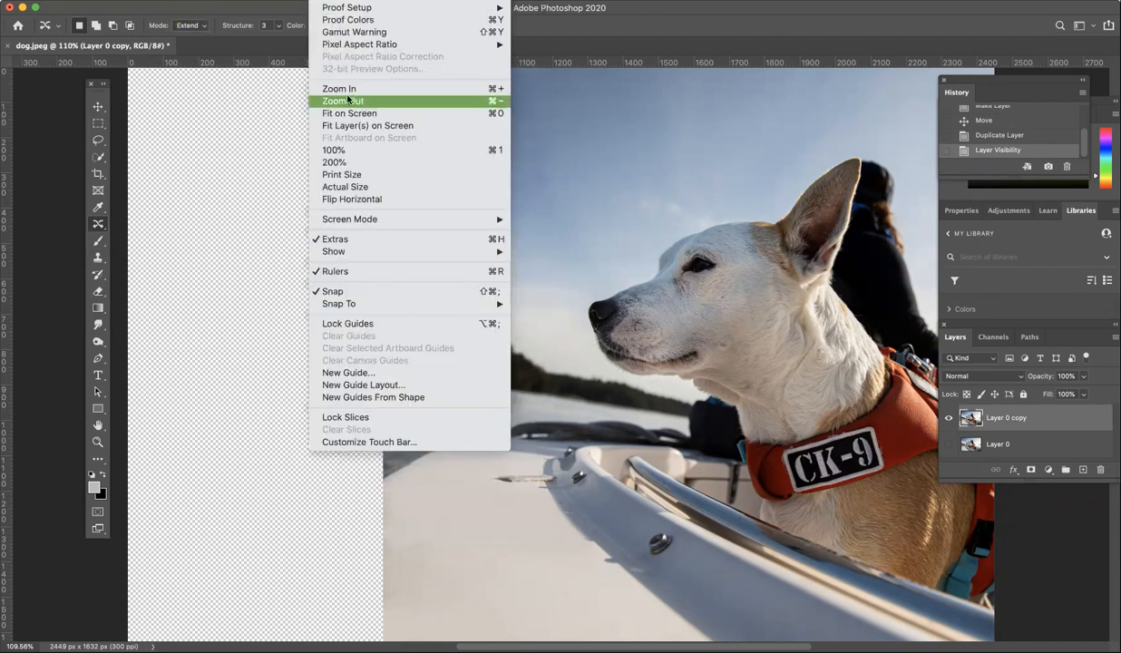
{"action": "left_click", "coordinate": [347, 100]}
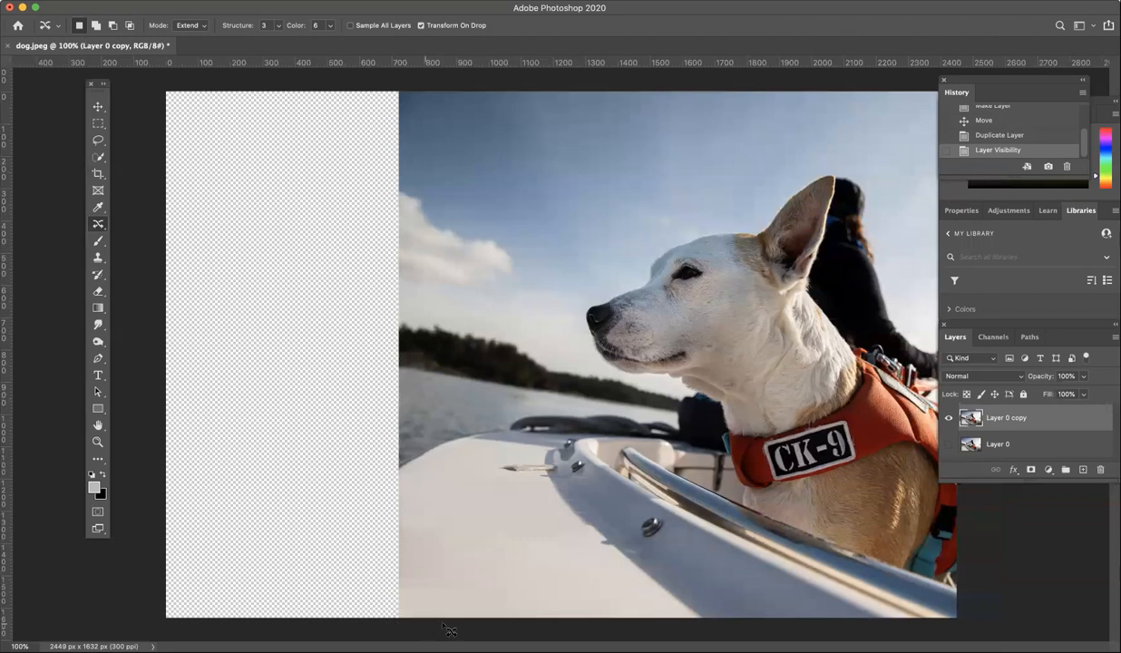
Lasso the photo's left-edge strip, extend it leftward into the empty area, and deselect.
{"action": "mouse_move", "coordinate": [463, 621]}
{"action": "left_mouse_down"}
{"action": "mouse_move", "coordinate": [475, 437]}
{"action": "mouse_move", "coordinate": [495, 288]}
{"action": "mouse_move", "coordinate": [493, 140]}
{"action": "mouse_move", "coordinate": [481, 99]}
{"action": "mouse_move", "coordinate": [455, 80]}
{"action": "mouse_move", "coordinate": [403, 78]}
{"action": "mouse_move", "coordinate": [374, 84]}
{"action": "mouse_move", "coordinate": [341, 126]}
{"action": "mouse_move", "coordinate": [301, 254]}
{"action": "mouse_move", "coordinate": [295, 381]}
{"action": "mouse_move", "coordinate": [328, 565]}
{"action": "mouse_move", "coordinate": [374, 619]}
{"action": "left_mouse_up"}
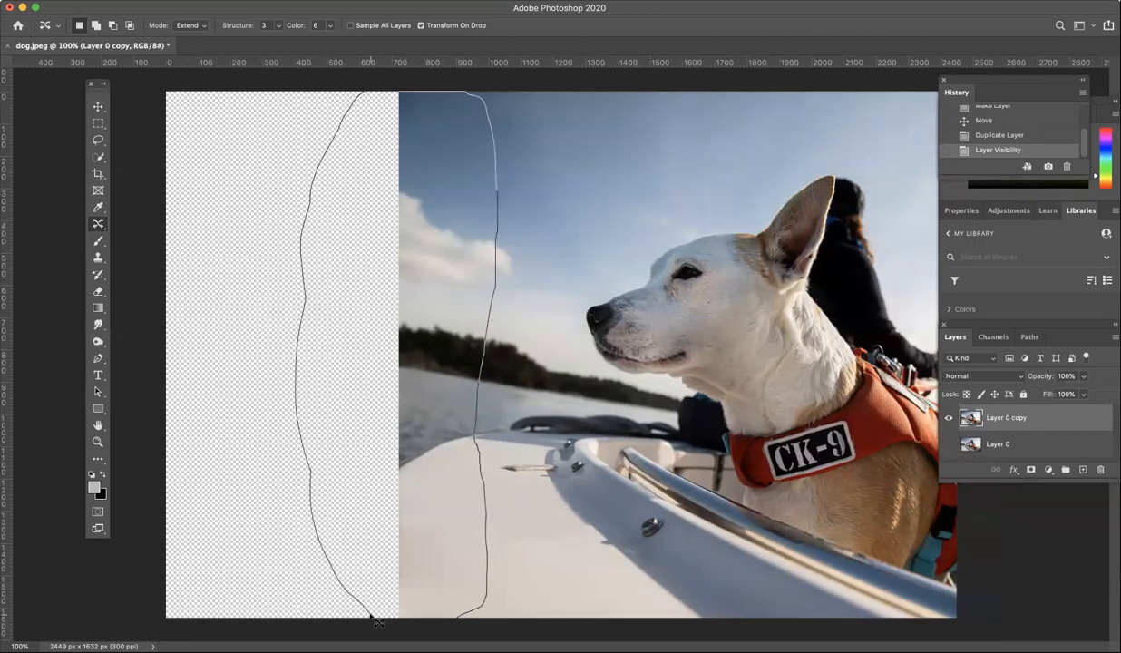
{"action": "left_click_drag", "start_coordinate": [466, 626], "coordinate": [468, 624]}
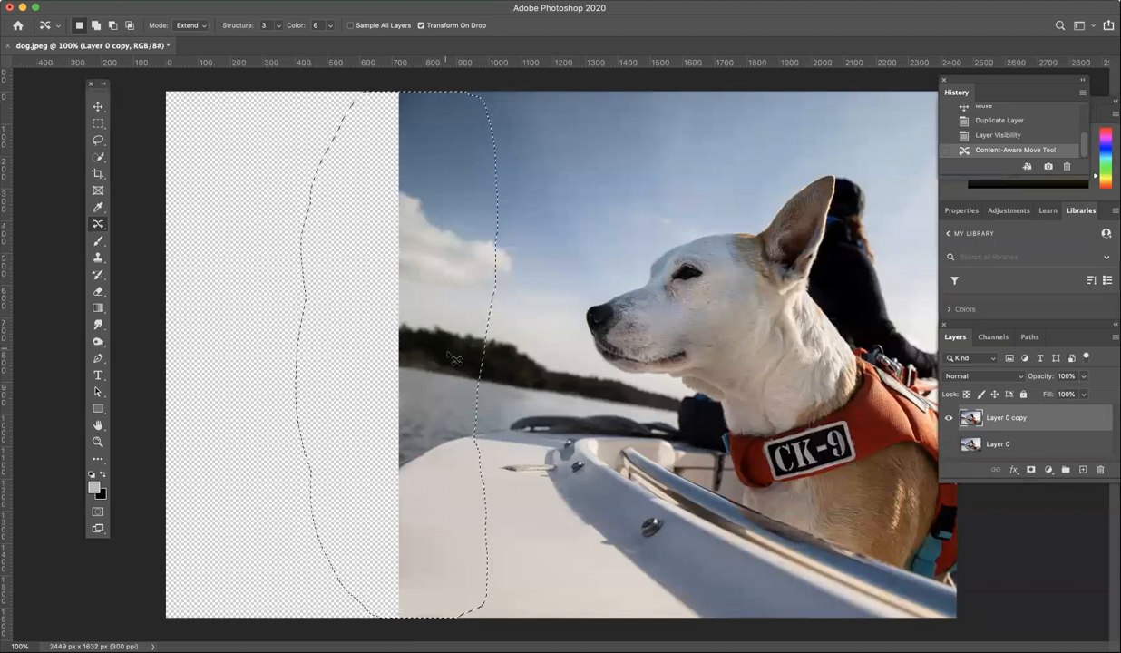
{"action": "left_click_drag", "start_coordinate": [441, 416], "coordinate": [381, 416]}
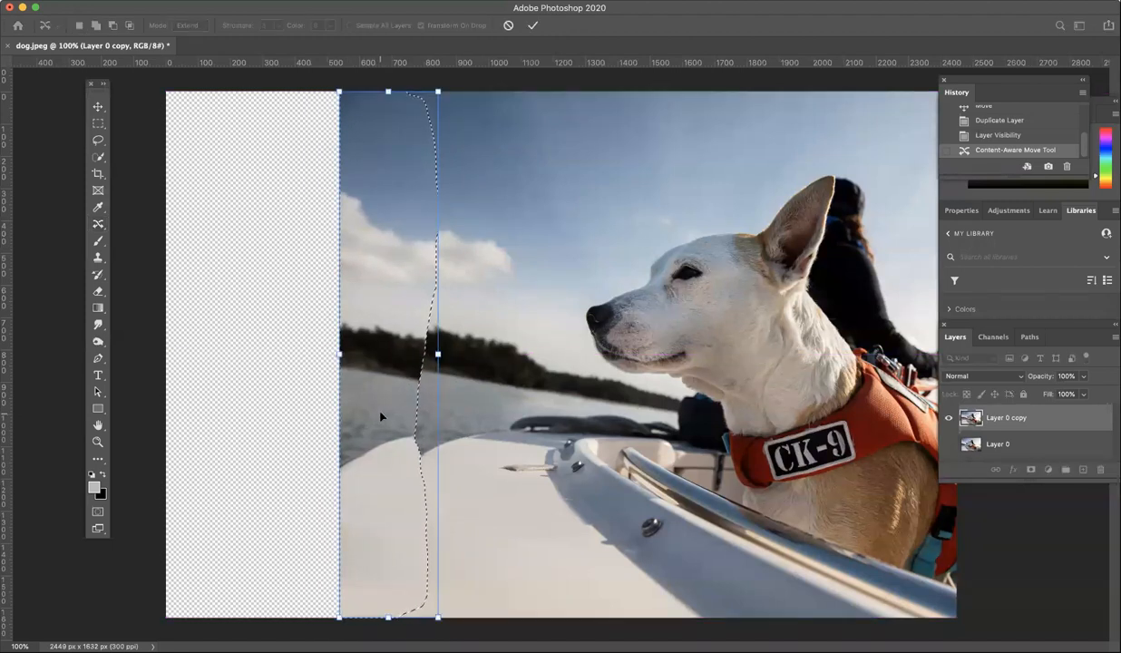
{"action": "key", "text": "Return"}
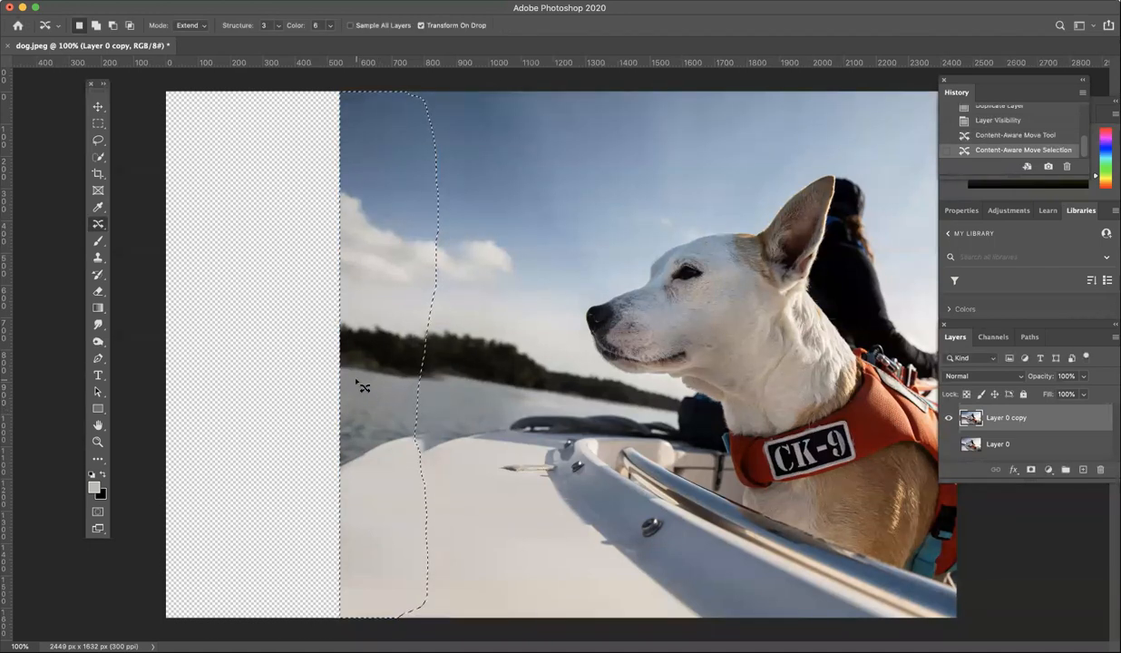
{"action": "key", "text": "super+d"}
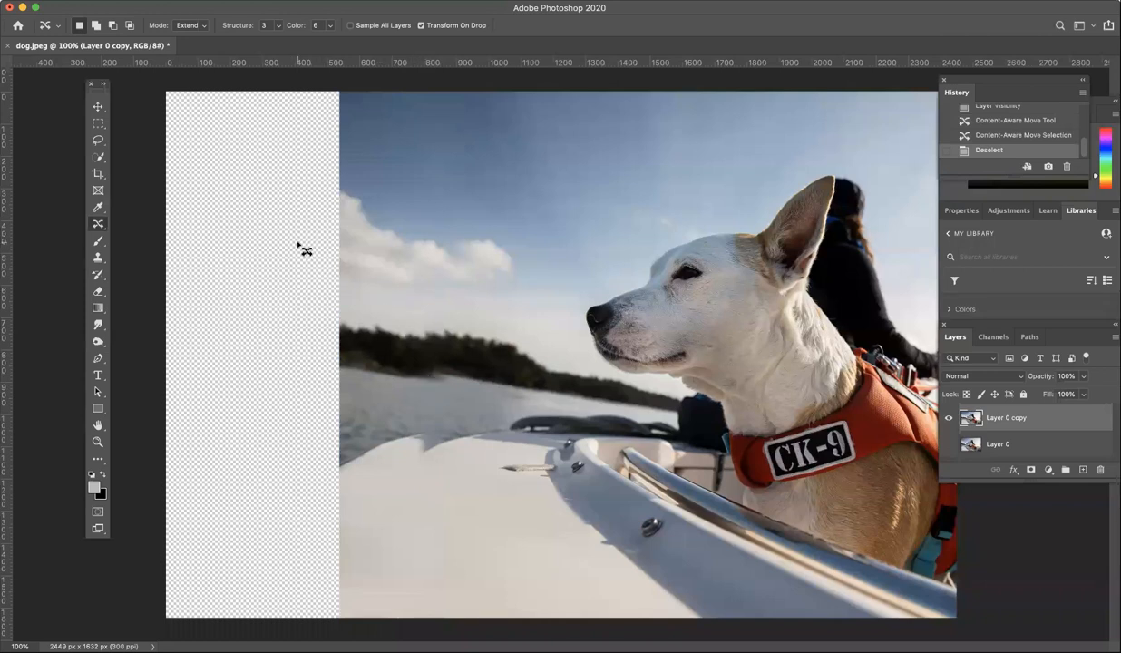
Extend another strip of the scenery further left and deselect.
{"action": "mouse_move", "coordinate": [289, 225]}
{"action": "left_mouse_down"}
{"action": "mouse_move", "coordinate": [286, 115]}
{"action": "mouse_move", "coordinate": [300, 93]}
{"action": "mouse_move", "coordinate": [370, 83]}
{"action": "mouse_move", "coordinate": [414, 98]}
{"action": "mouse_move", "coordinate": [445, 227]}
{"action": "mouse_move", "coordinate": [436, 608]}
{"action": "mouse_move", "coordinate": [297, 622]}
{"action": "mouse_move", "coordinate": [274, 575]}
{"action": "mouse_move", "coordinate": [281, 186]}
{"action": "left_mouse_up"}
{"action": "left_click_drag", "start_coordinate": [368, 237], "coordinate": [306, 232]}
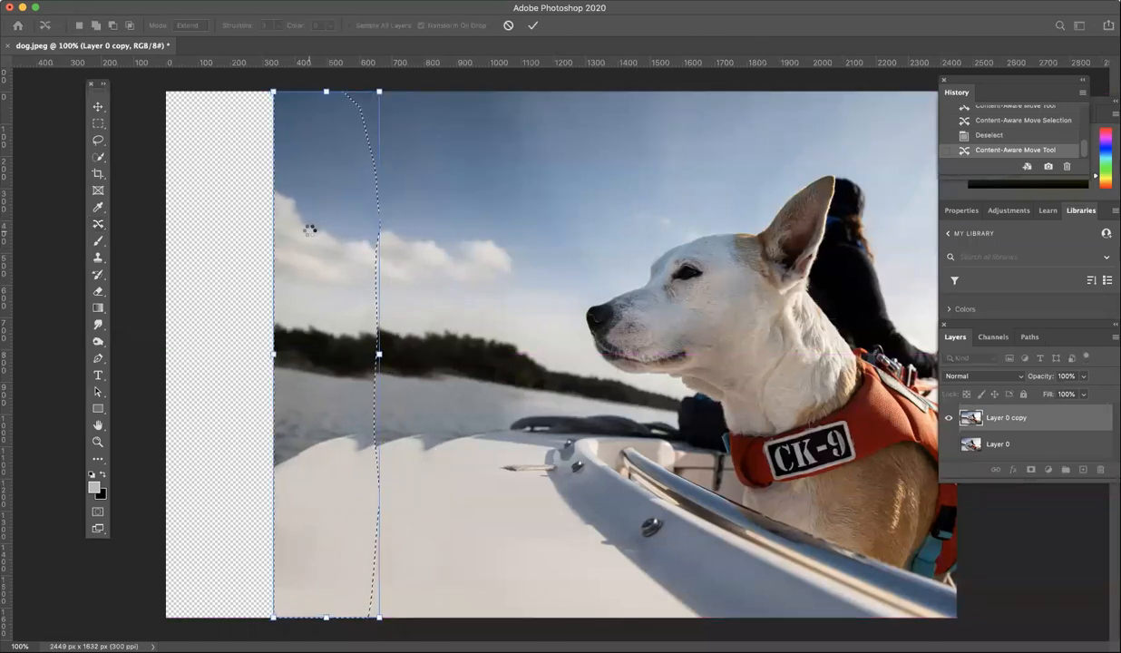
{"action": "key", "text": "Return"}
{"action": "key", "text": "ctrl+d"}
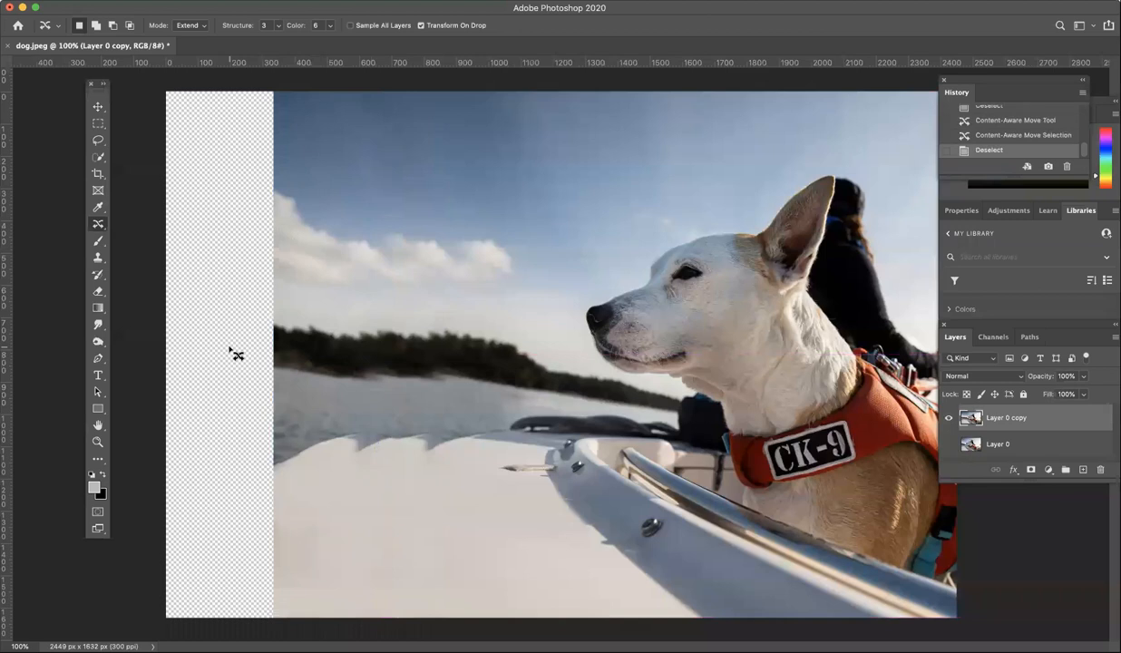
Extend a final strip to the canvas's left edge, nudge the patch to blend, and deselect.
{"action": "mouse_move", "coordinate": [227, 323]}
{"action": "left_mouse_down"}
{"action": "mouse_move", "coordinate": [211, 168]}
{"action": "mouse_move", "coordinate": [233, 109]}
{"action": "mouse_move", "coordinate": [286, 79]}
{"action": "mouse_move", "coordinate": [356, 87]}
{"action": "mouse_move", "coordinate": [400, 108]}
{"action": "mouse_move", "coordinate": [422, 255]}
{"action": "mouse_move", "coordinate": [418, 597]}
{"action": "left_mouse_up"}
{"action": "mouse_move", "coordinate": [254, 615]}
{"action": "left_mouse_down"}
{"action": "mouse_move", "coordinate": [221, 446]}
{"action": "mouse_move", "coordinate": [226, 312]}
{"action": "left_mouse_up"}
{"action": "left_click_drag", "start_coordinate": [336, 390], "coordinate": [222, 392]}
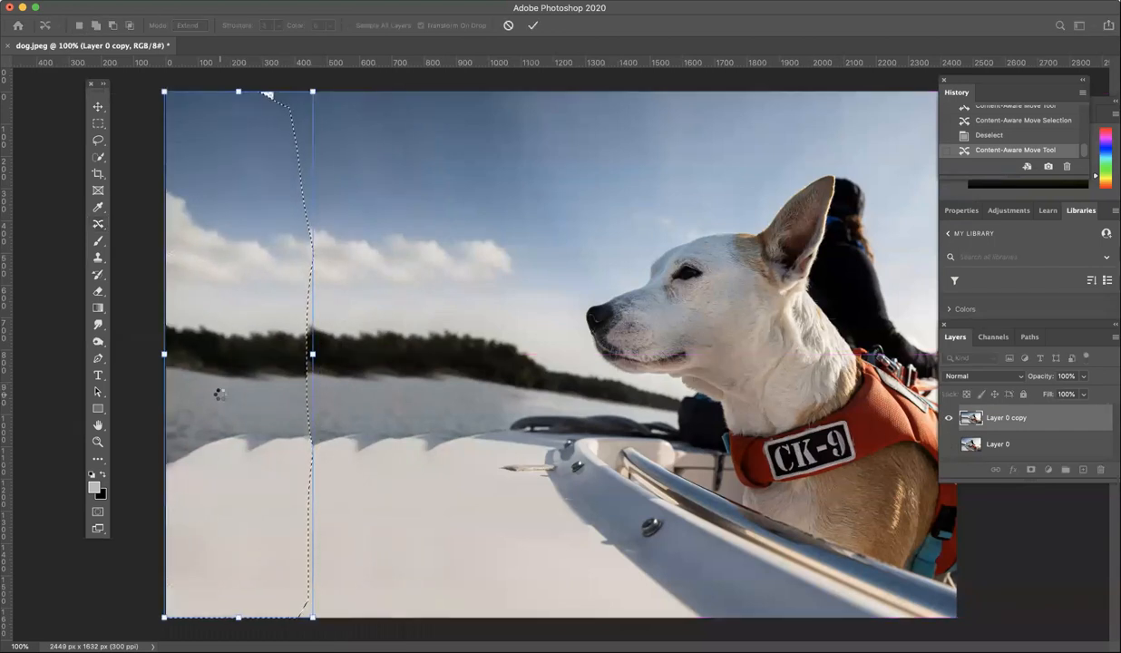
{"action": "key", "text": "Return"}
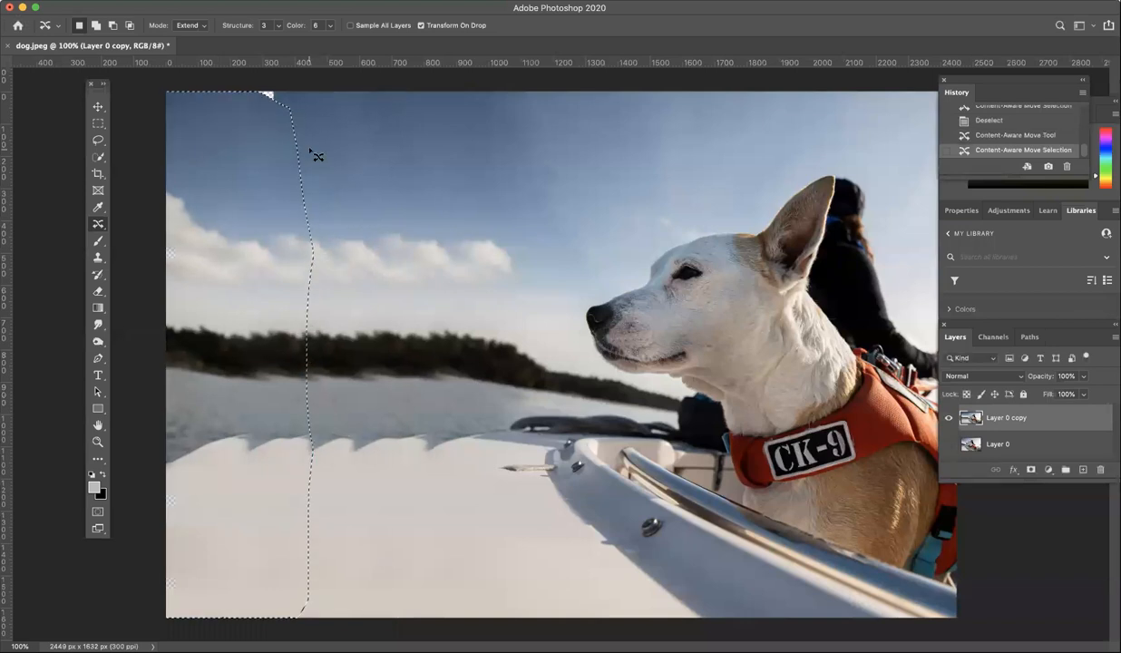
{"action": "left_click_drag", "start_coordinate": [271, 135], "coordinate": [302, 133]}
{"action": "key", "text": "Return"}
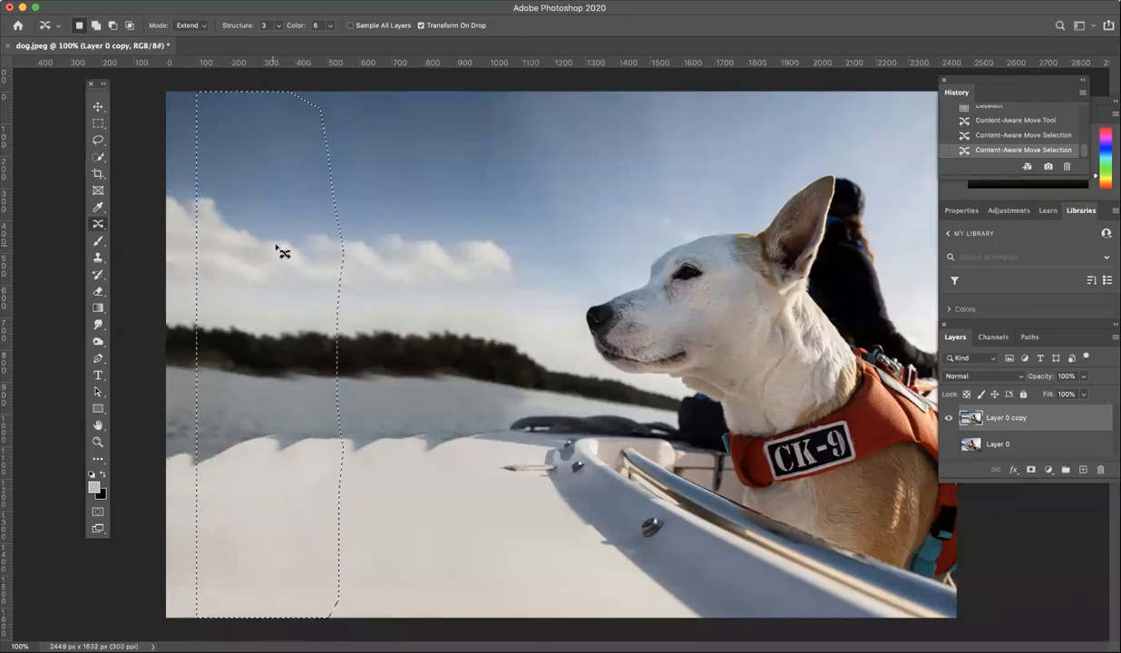
{"action": "key", "text": "cmd+d"}
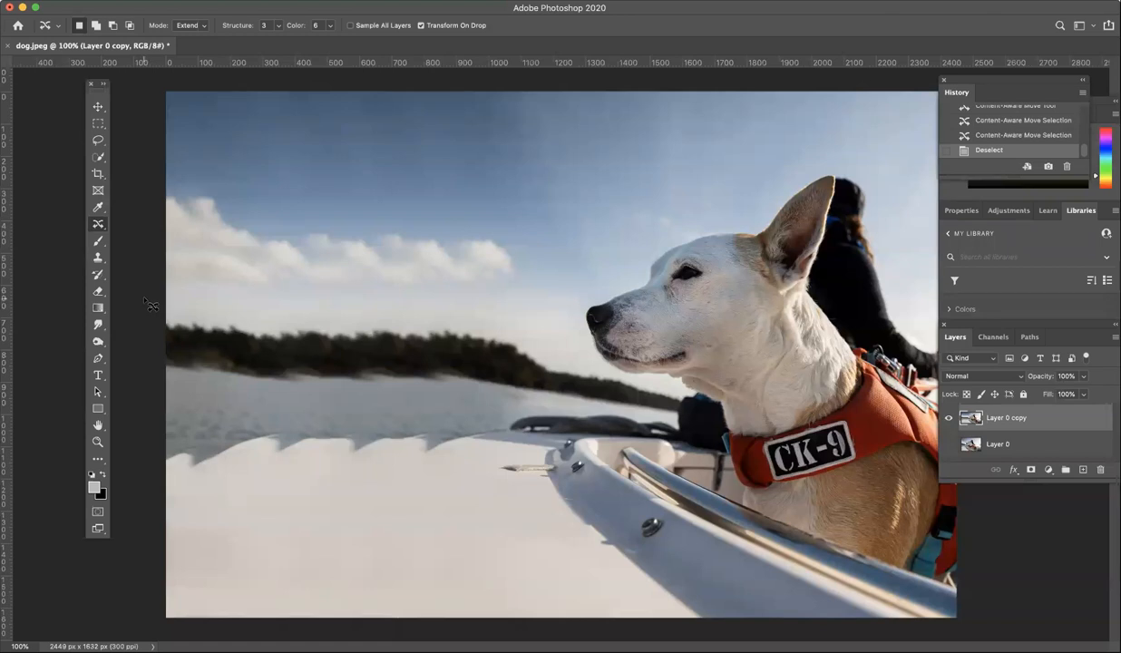
{"action": "left_click", "coordinate": [97, 325]}
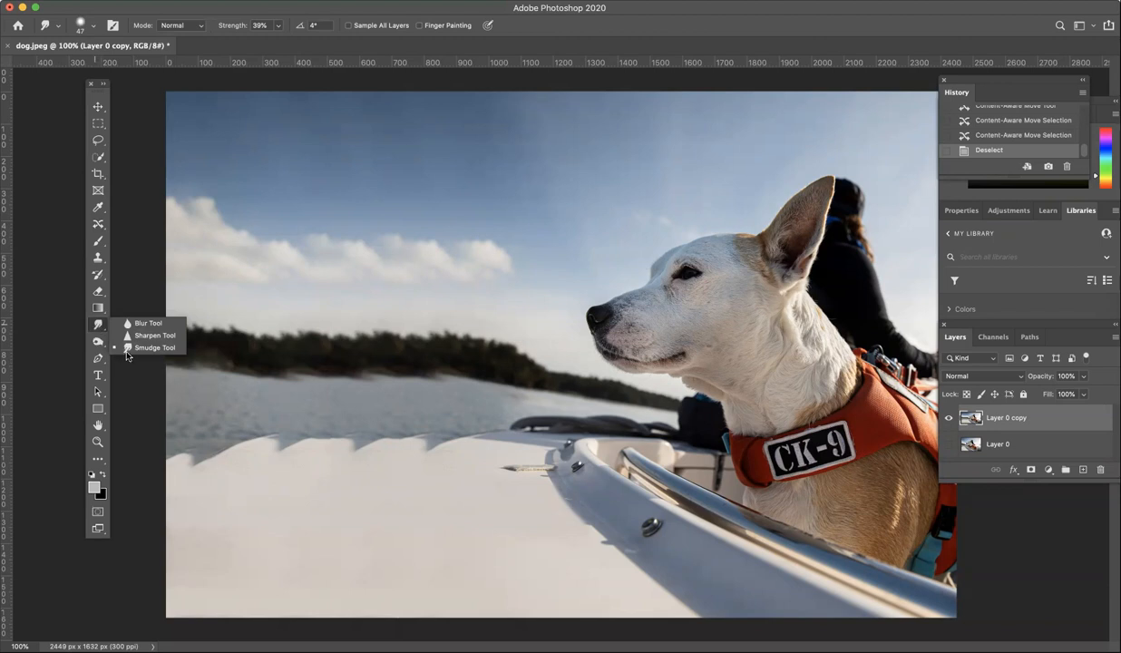
Smudge the scalloped deck edge with an enlarged Smudge brush at 40% hardness.
{"action": "left_click", "coordinate": [130, 348]}
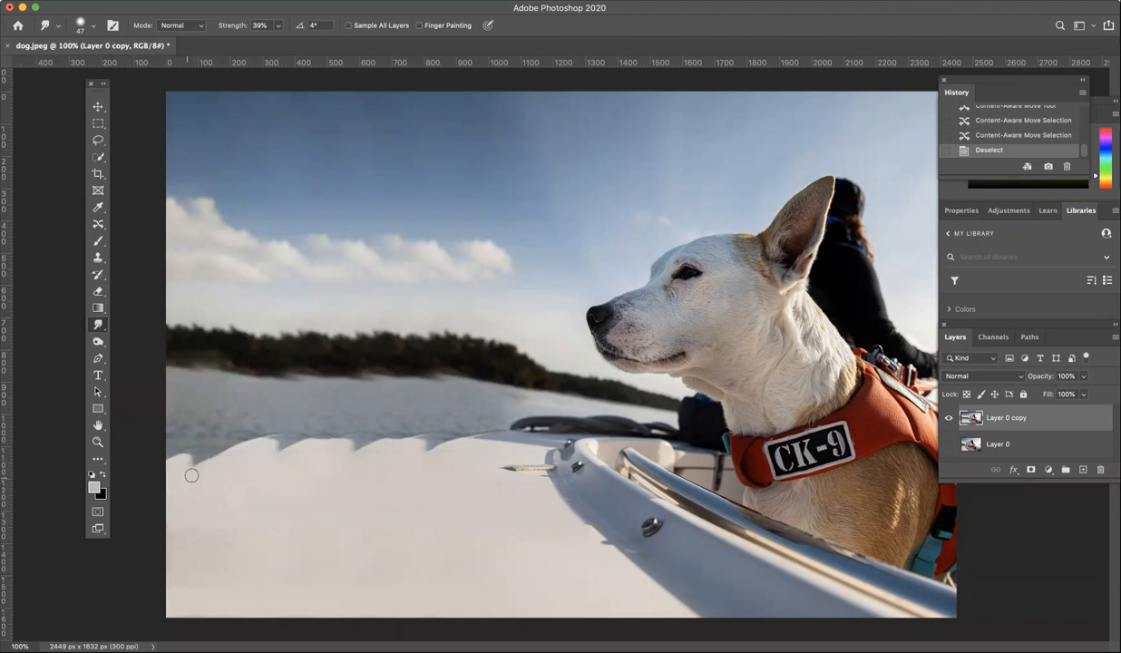
{"action": "mouse_move", "coordinate": [194, 456]}
{"action": "left_mouse_down"}
{"action": "mouse_move", "coordinate": [203, 430]}
{"action": "mouse_move", "coordinate": [217, 447]}
{"action": "mouse_move", "coordinate": [201, 459]}
{"action": "mouse_move", "coordinate": [207, 452]}
{"action": "left_mouse_up"}
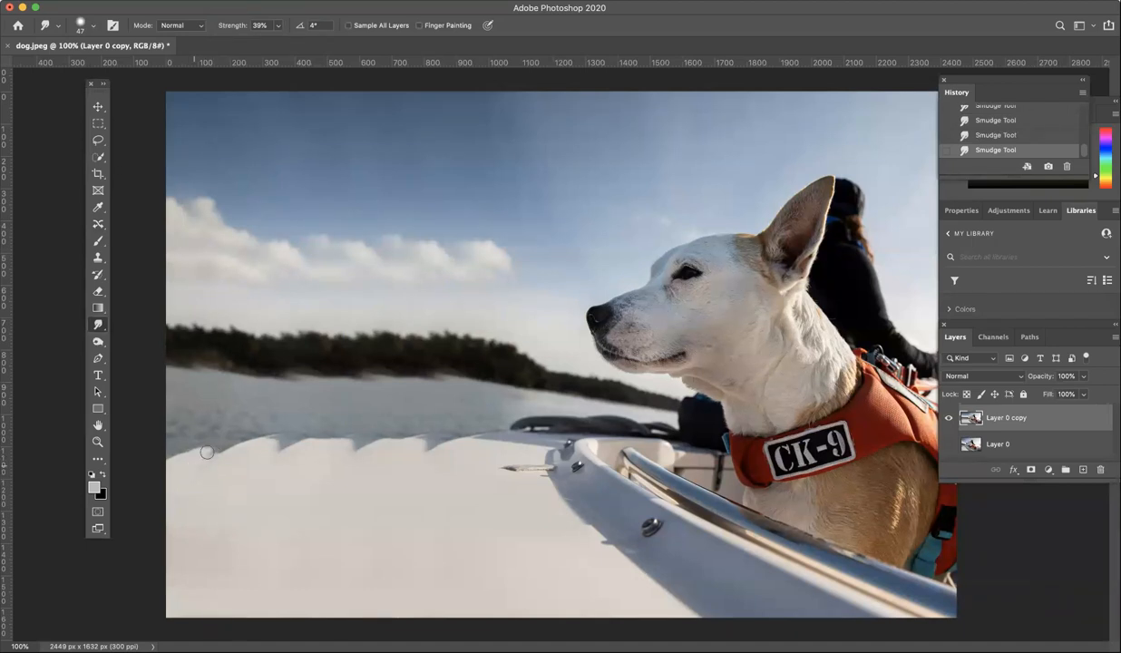
{"action": "left_click", "coordinate": [89, 27]}
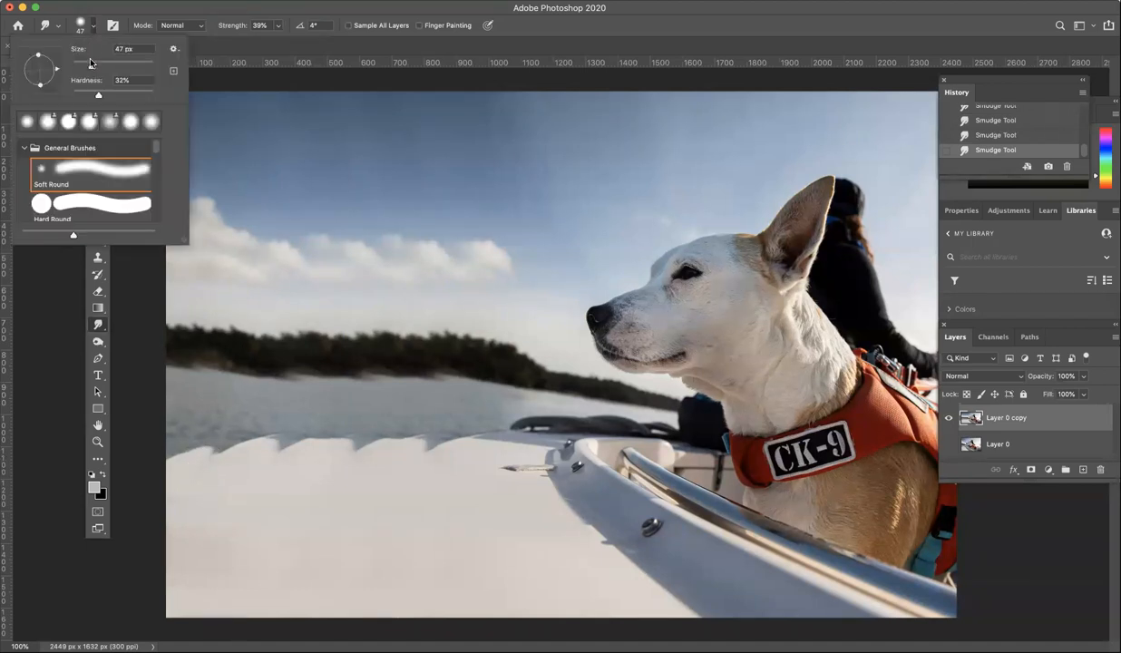
{"action": "left_click_drag", "start_coordinate": [89, 68], "coordinate": [110, 67]}
{"action": "left_click", "coordinate": [104, 92]}
{"action": "left_click", "coordinate": [122, 79]}
{"action": "left_click_drag", "start_coordinate": [101, 92], "coordinate": [105, 93]}
{"action": "key", "text": "Return"}
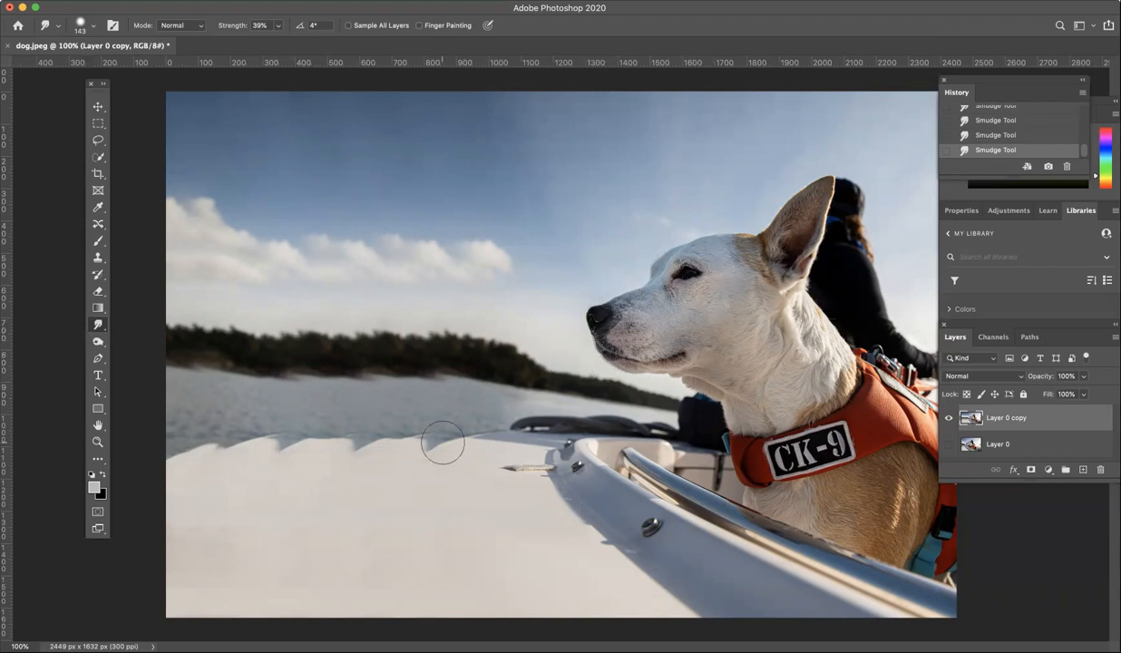
{"action": "mouse_move", "coordinate": [243, 461]}
{"action": "left_mouse_down"}
{"action": "mouse_move", "coordinate": [211, 464]}
{"action": "mouse_move", "coordinate": [257, 454]}
{"action": "mouse_move", "coordinate": [238, 458]}
{"action": "mouse_move", "coordinate": [287, 451]}
{"action": "left_mouse_up"}
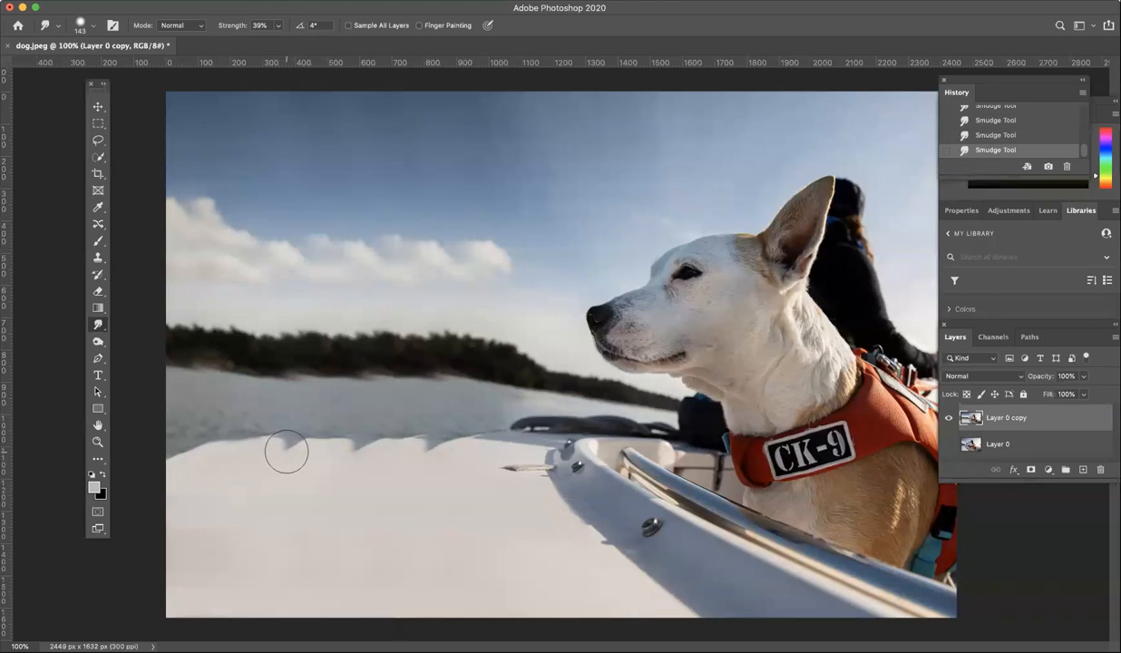
Shrink the Smudge brush and smooth the remaining notch along the deck edge.
{"action": "left_click", "coordinate": [91, 25]}
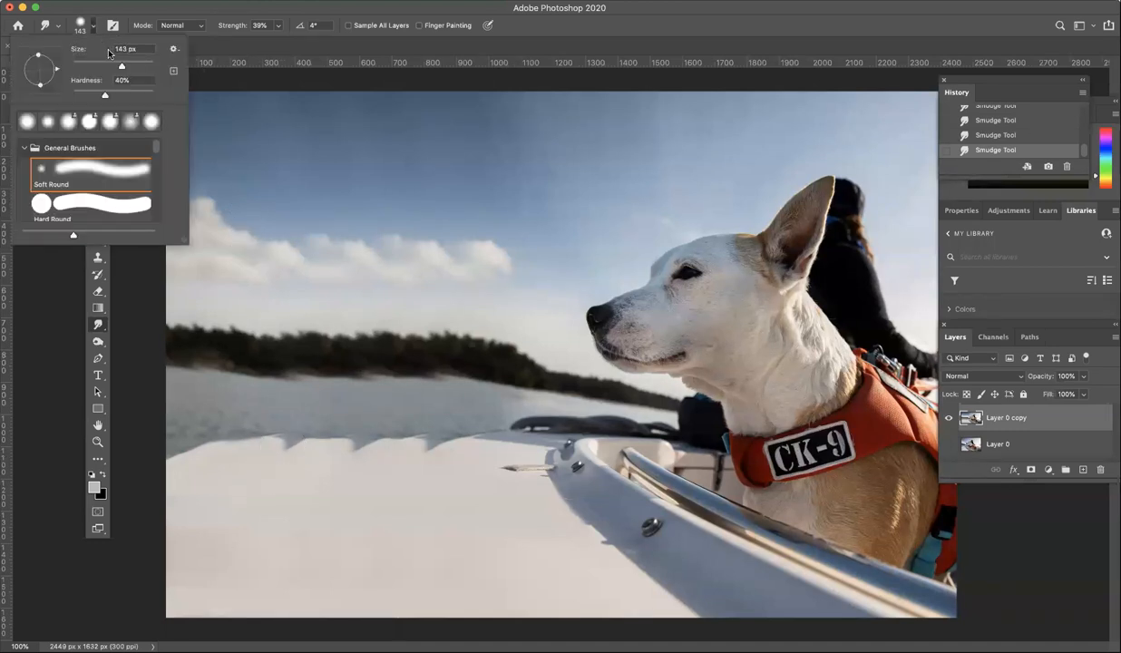
{"action": "left_click", "coordinate": [282, 452]}
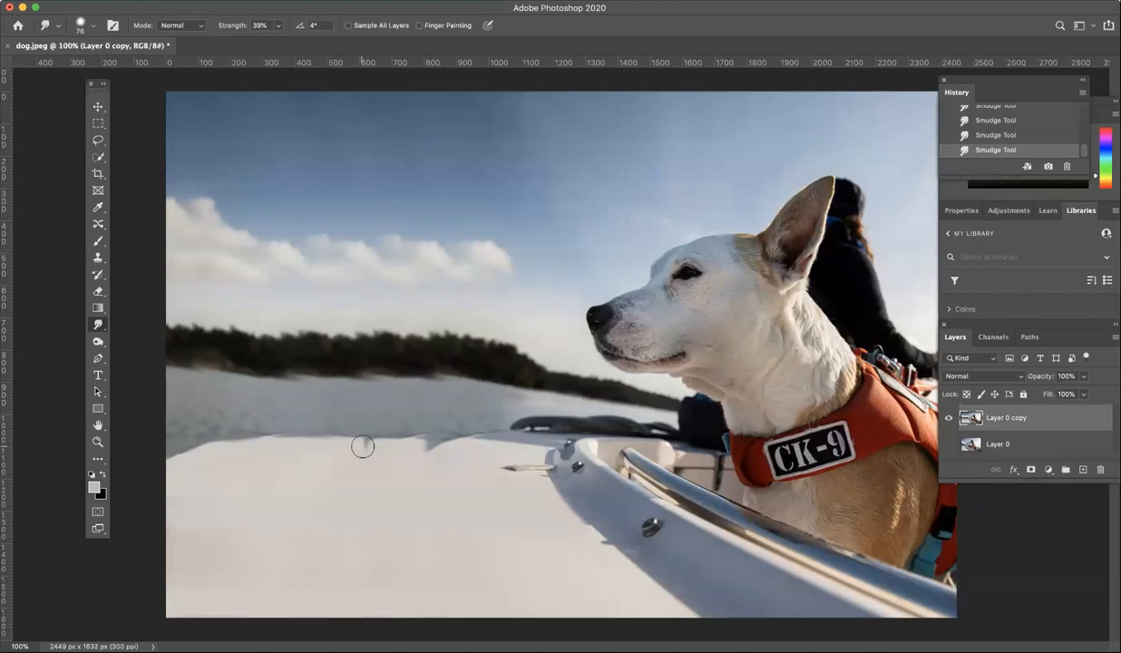
{"action": "mouse_move", "coordinate": [379, 451]}
{"action": "left_mouse_down"}
{"action": "mouse_move", "coordinate": [479, 445]}
{"action": "mouse_move", "coordinate": [406, 439]}
{"action": "mouse_move", "coordinate": [435, 439]}
{"action": "mouse_move", "coordinate": [410, 426]}
{"action": "mouse_move", "coordinate": [461, 427]}
{"action": "mouse_move", "coordinate": [394, 409]}
{"action": "mouse_move", "coordinate": [368, 407]}
{"action": "mouse_move", "coordinate": [373, 431]}
{"action": "mouse_move", "coordinate": [234, 426]}
{"action": "left_mouse_up"}
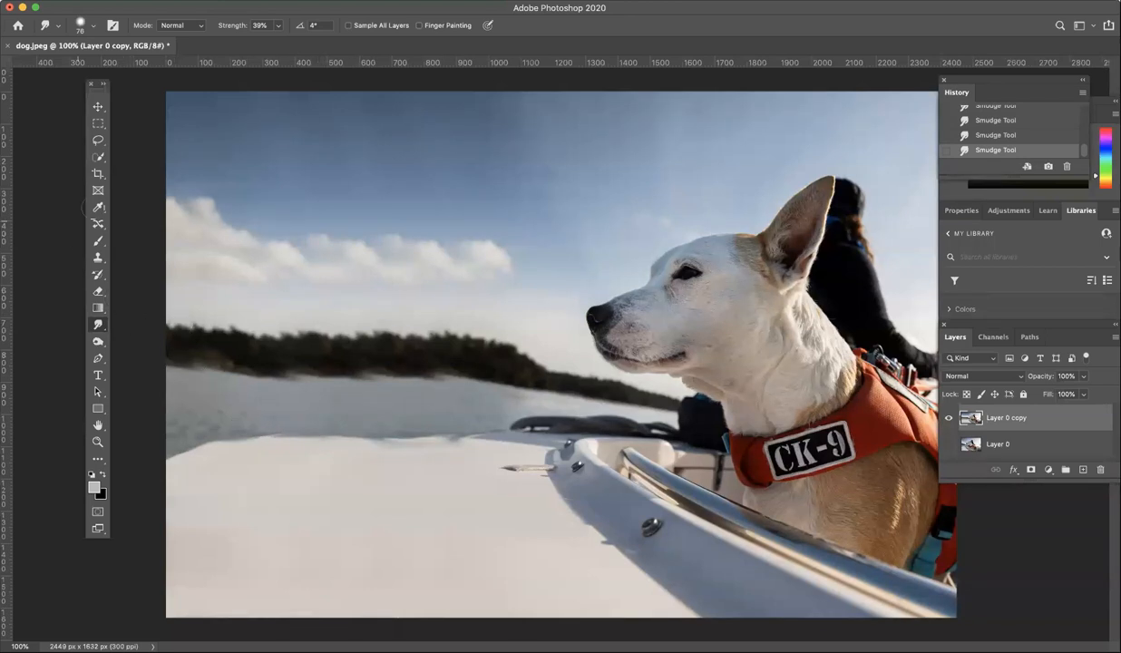
{"action": "left_click", "coordinate": [97, 257]}
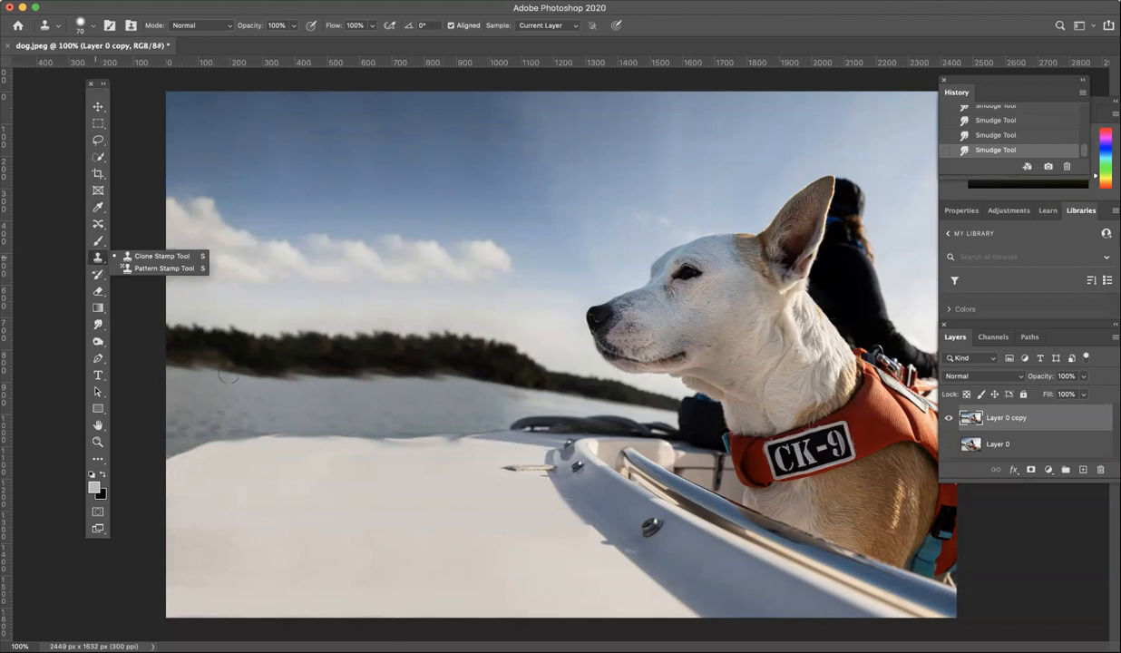
Switch to the Clone Stamp tool with an enlarged brush.
{"action": "left_click", "coordinate": [140, 259]}
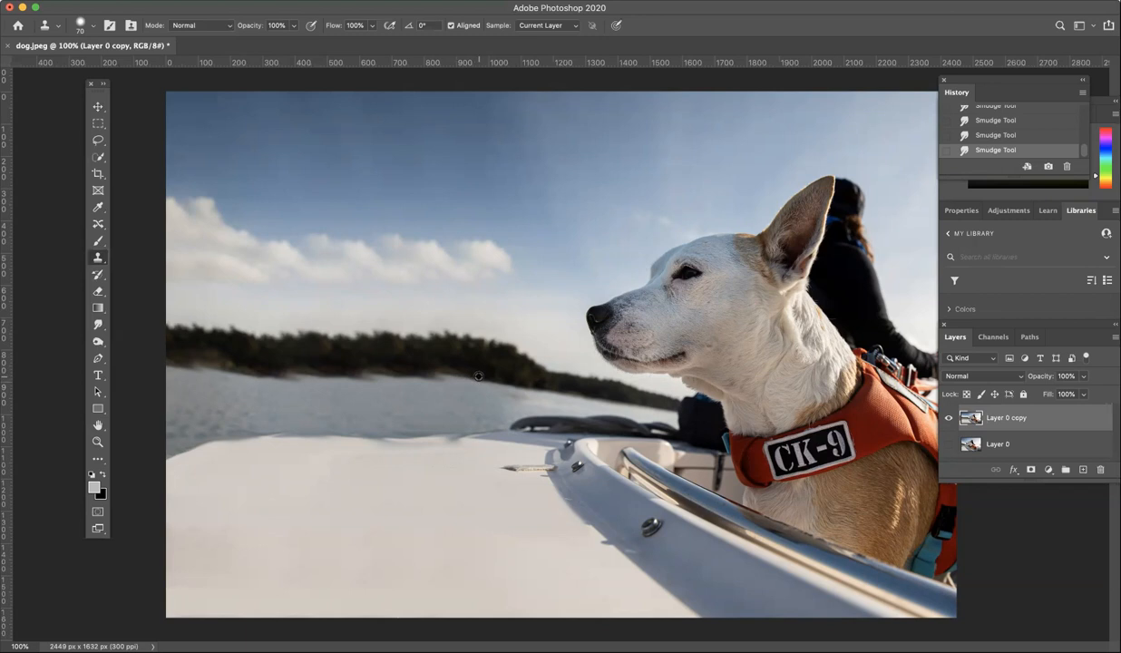
{"action": "left_click", "coordinate": [94, 26]}
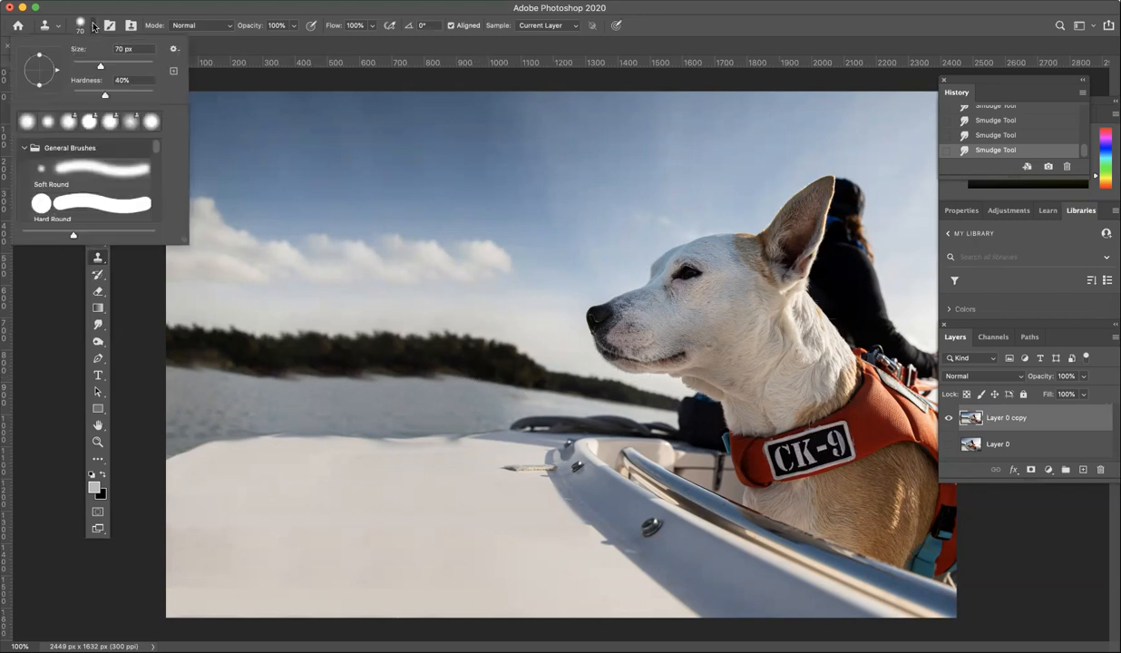
{"action": "left_click_drag", "start_coordinate": [102, 68], "coordinate": [110, 67]}
{"action": "key", "text": "Return"}
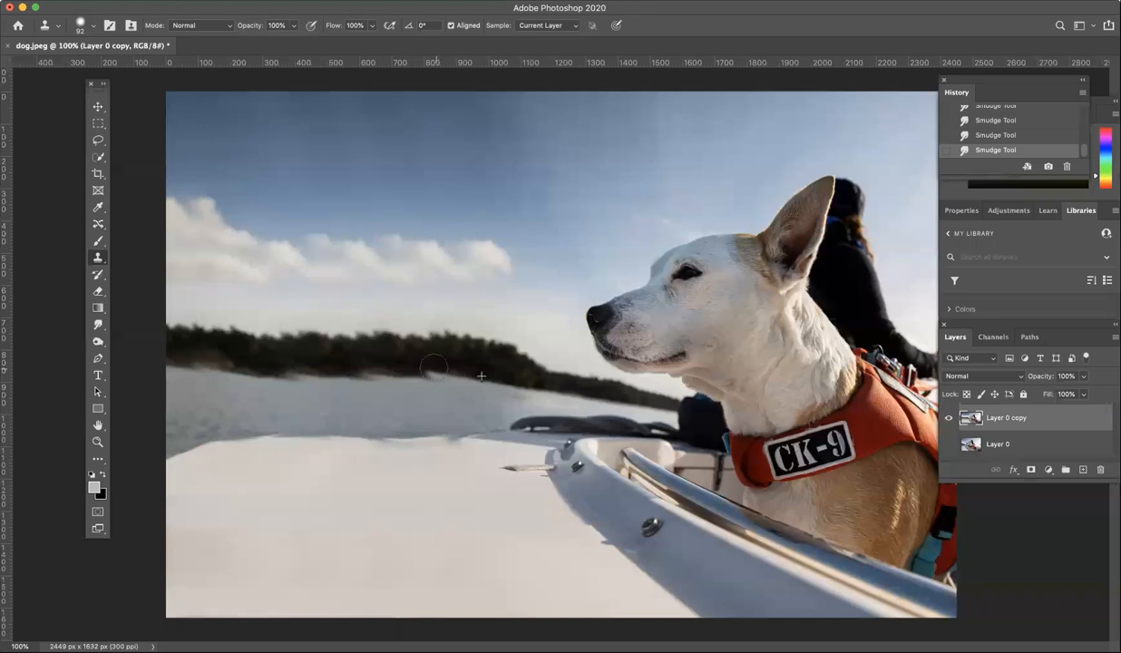
Sample the trees and clone along the lower edge and left end of the tree line.
{"action": "left_click", "coordinate": [404, 361]}
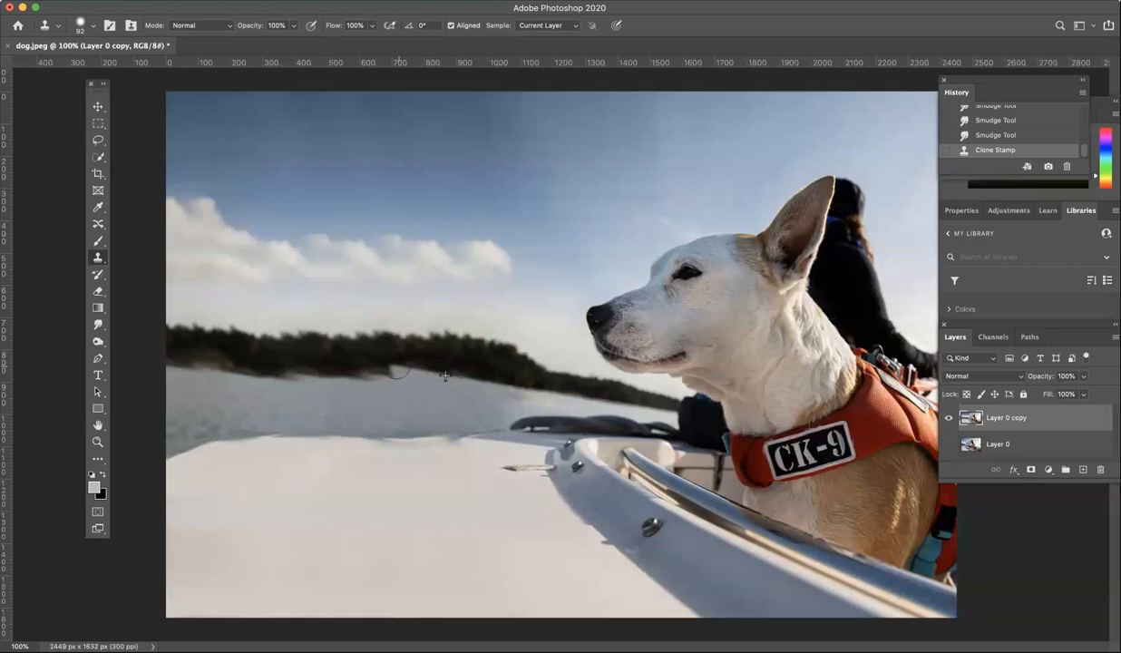
{"action": "left_click", "coordinate": [395, 369]}
{"action": "mouse_move", "coordinate": [391, 371]}
{"action": "left_mouse_down"}
{"action": "mouse_move", "coordinate": [337, 364]}
{"action": "mouse_move", "coordinate": [416, 370]}
{"action": "mouse_move", "coordinate": [416, 360]}
{"action": "mouse_move", "coordinate": [293, 368]}
{"action": "mouse_move", "coordinate": [324, 365]}
{"action": "mouse_move", "coordinate": [309, 363]}
{"action": "mouse_move", "coordinate": [299, 374]}
{"action": "mouse_move", "coordinate": [172, 353]}
{"action": "mouse_move", "coordinate": [212, 367]}
{"action": "mouse_move", "coordinate": [198, 366]}
{"action": "mouse_move", "coordinate": [154, 358]}
{"action": "mouse_move", "coordinate": [188, 353]}
{"action": "mouse_move", "coordinate": [195, 363]}
{"action": "mouse_move", "coordinate": [189, 348]}
{"action": "mouse_move", "coordinate": [154, 348]}
{"action": "mouse_move", "coordinate": [169, 334]}
{"action": "mouse_move", "coordinate": [143, 327]}
{"action": "left_mouse_up"}
{"action": "left_click", "coordinate": [403, 353], "text": "alt"}
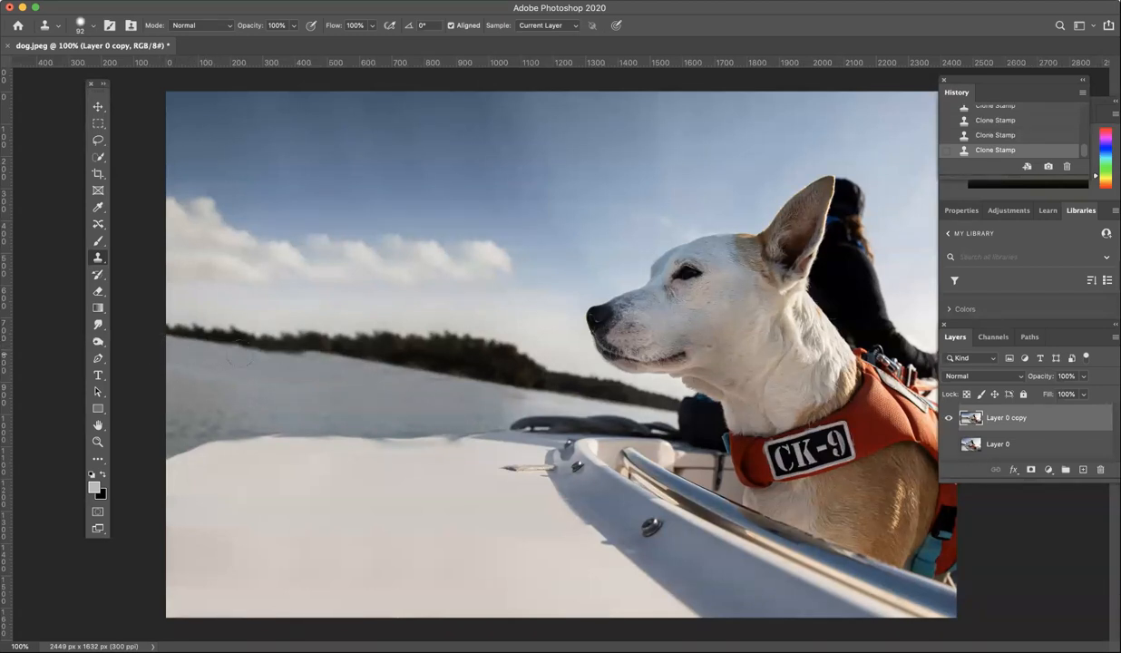
{"action": "mouse_move", "coordinate": [310, 359]}
{"action": "left_mouse_down"}
{"action": "mouse_move", "coordinate": [236, 349]}
{"action": "mouse_move", "coordinate": [263, 350]}
{"action": "mouse_move", "coordinate": [246, 328]}
{"action": "mouse_move", "coordinate": [146, 314]}
{"action": "left_mouse_up"}
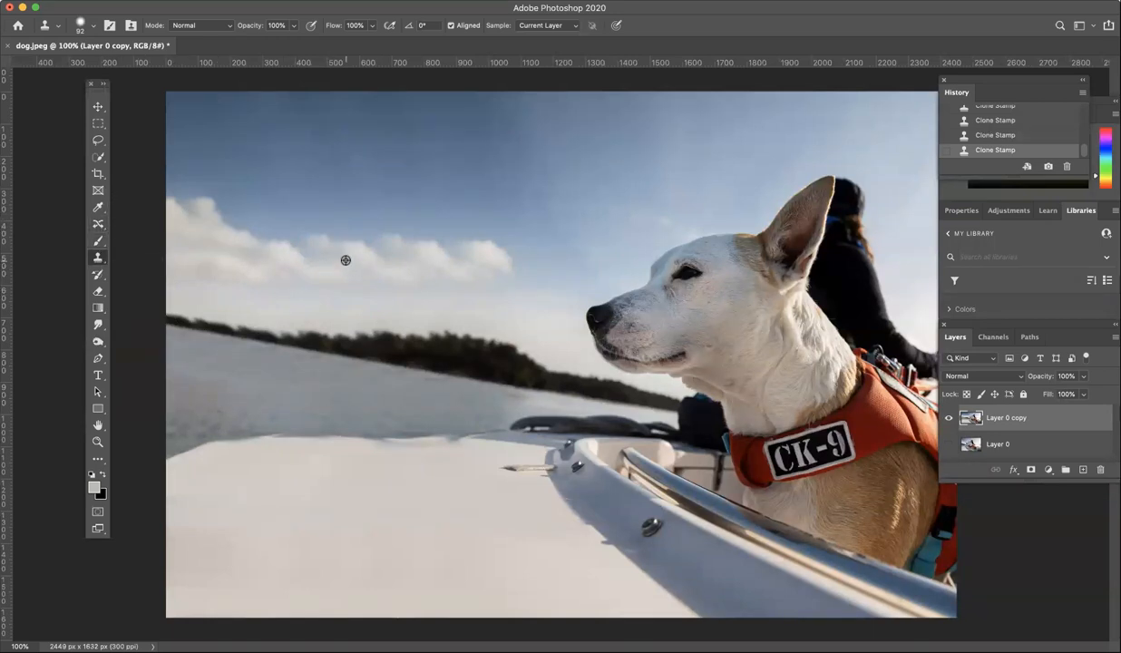
Undo a trial stroke and set the Clone Stamp to 124 px size and 56% opacity.
{"action": "left_click_drag", "start_coordinate": [303, 240], "coordinate": [272, 227]}
{"action": "key", "text": "super+z"}
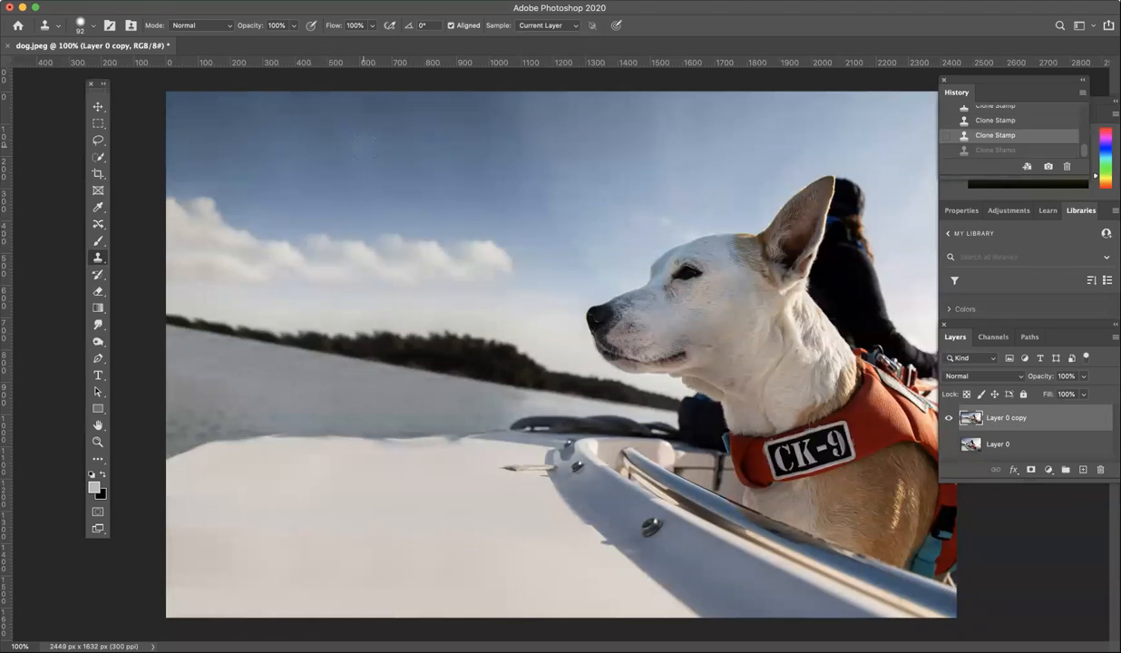
{"action": "left_click", "coordinate": [93, 29]}
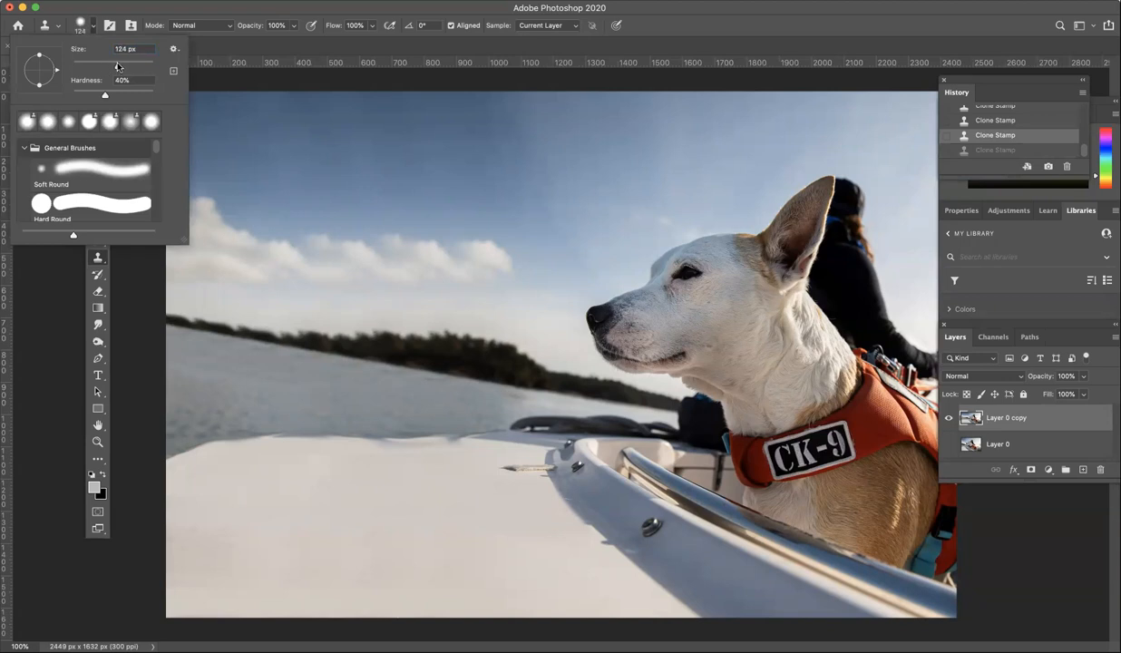
{"action": "key", "text": "Tab"}
{"action": "left_click", "coordinate": [292, 25]}
{"action": "left_click_drag", "start_coordinate": [292, 42], "coordinate": [267, 43]}
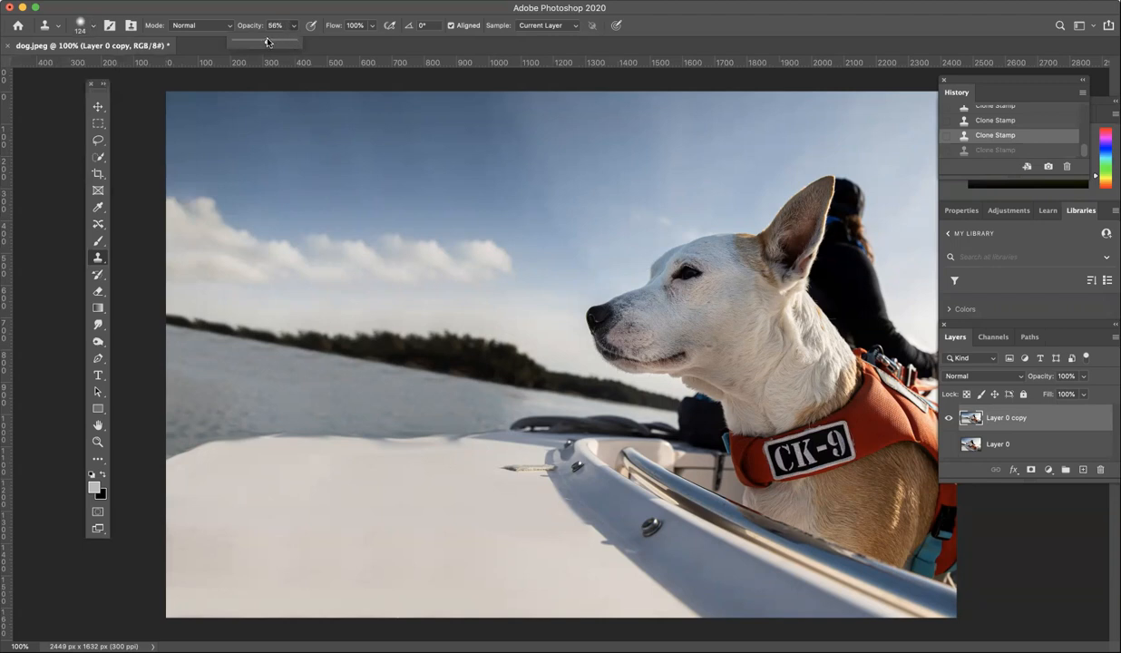
Sample a cloud and paint over the repeated clouds on the left.
{"action": "left_click", "coordinate": [285, 253], "text": "alt"}
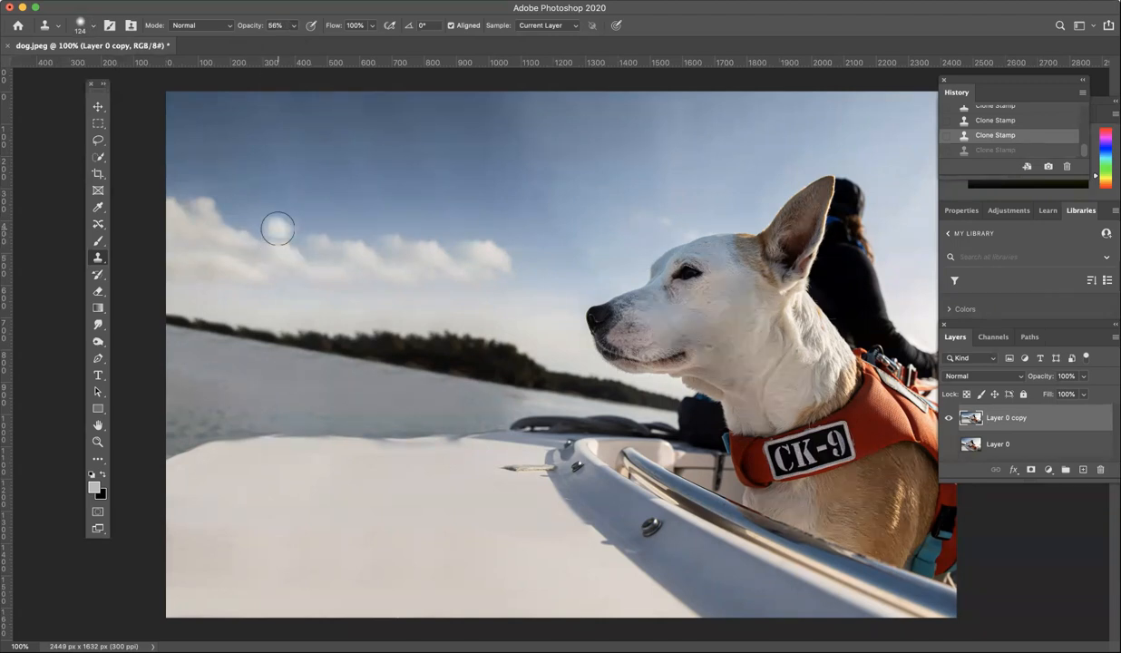
{"action": "mouse_move", "coordinate": [274, 232]}
{"action": "left_mouse_down"}
{"action": "mouse_move", "coordinate": [241, 211]}
{"action": "mouse_move", "coordinate": [221, 218]}
{"action": "left_mouse_up"}
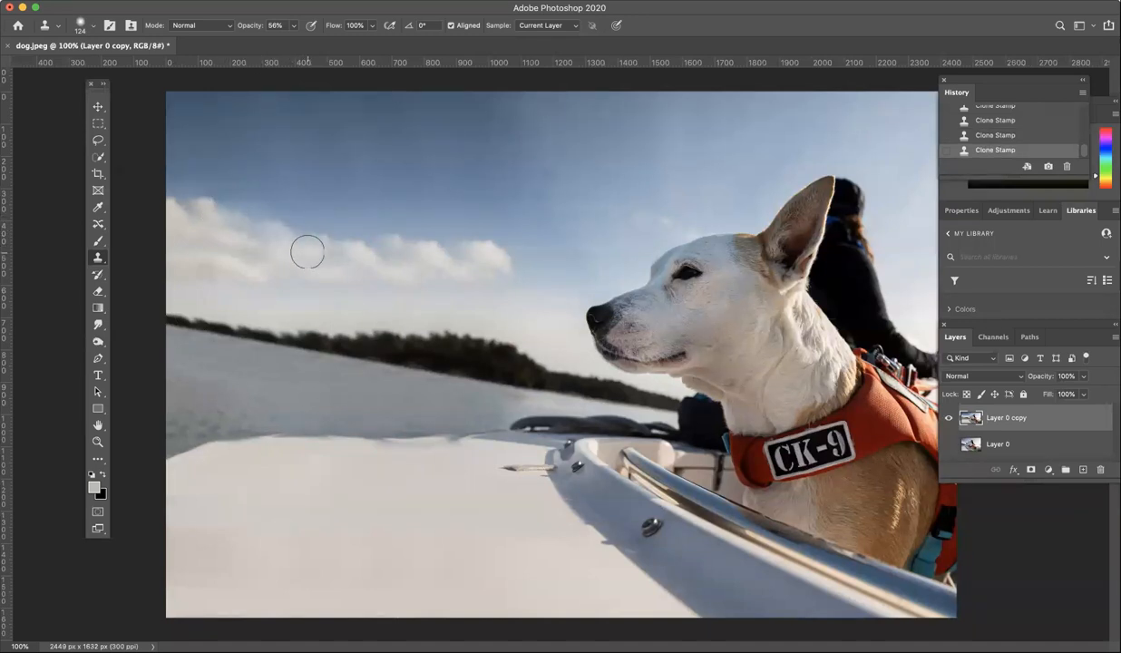
{"action": "mouse_move", "coordinate": [368, 229]}
{"action": "left_mouse_down"}
{"action": "mouse_move", "coordinate": [318, 215]}
{"action": "mouse_move", "coordinate": [304, 237]}
{"action": "left_mouse_up"}
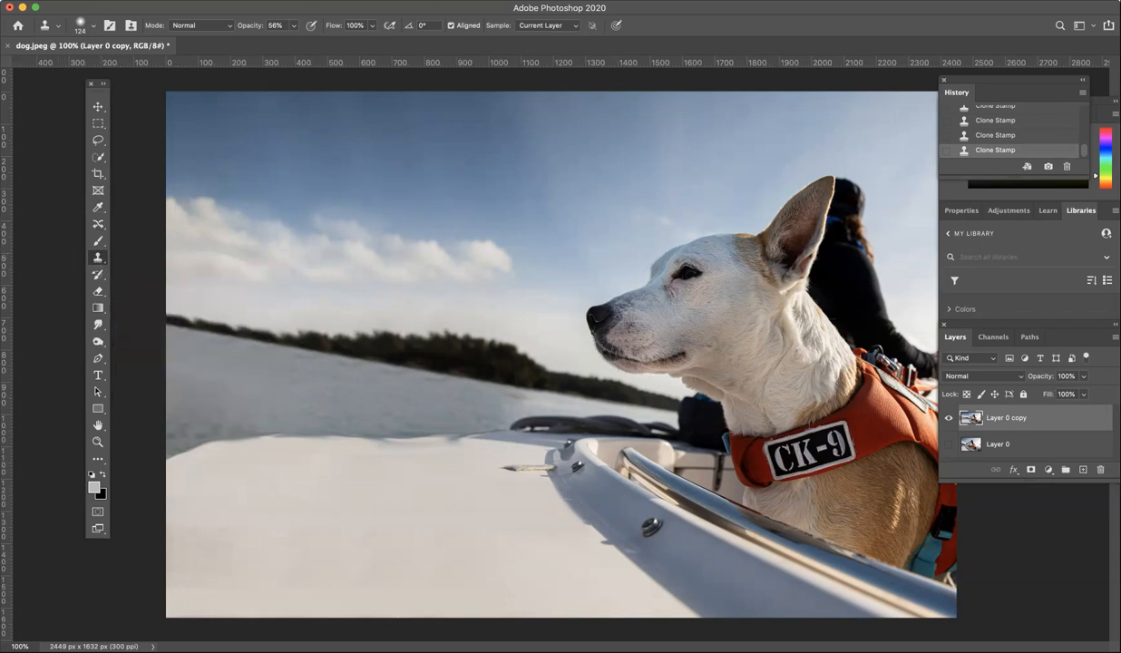
Save a copy to the computer in JPEG format named dog-large-background.jpg.
{"action": "left_click", "coordinate": [73, 2]}
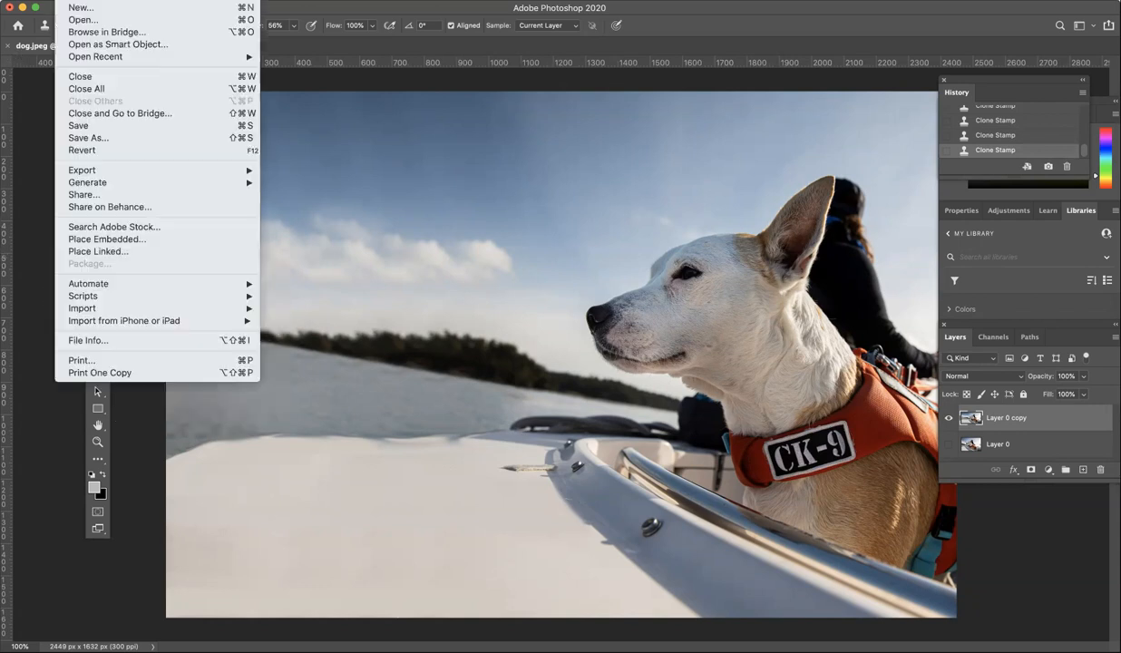
{"action": "left_click", "coordinate": [103, 137]}
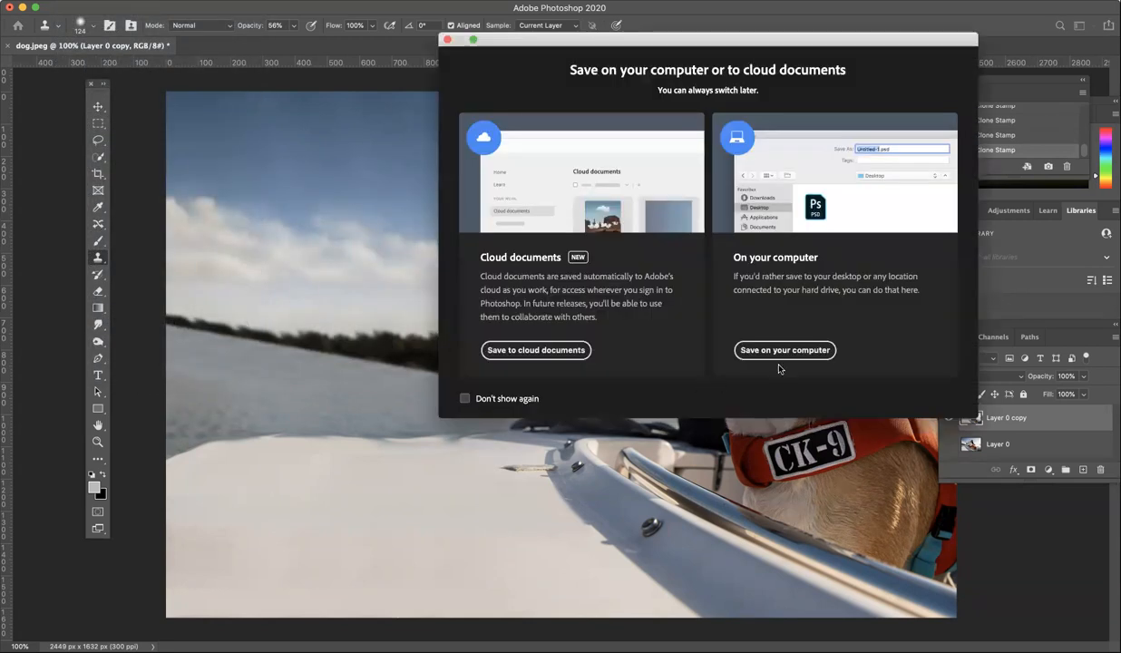
{"action": "left_click", "coordinate": [784, 349]}
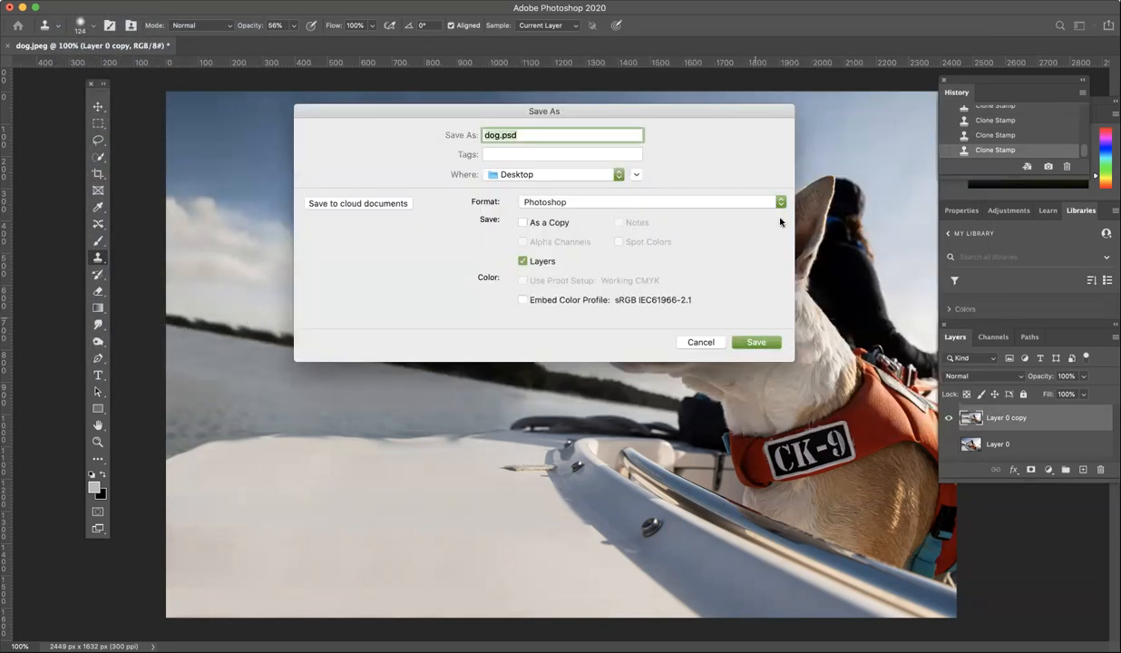
{"action": "left_click", "coordinate": [752, 201]}
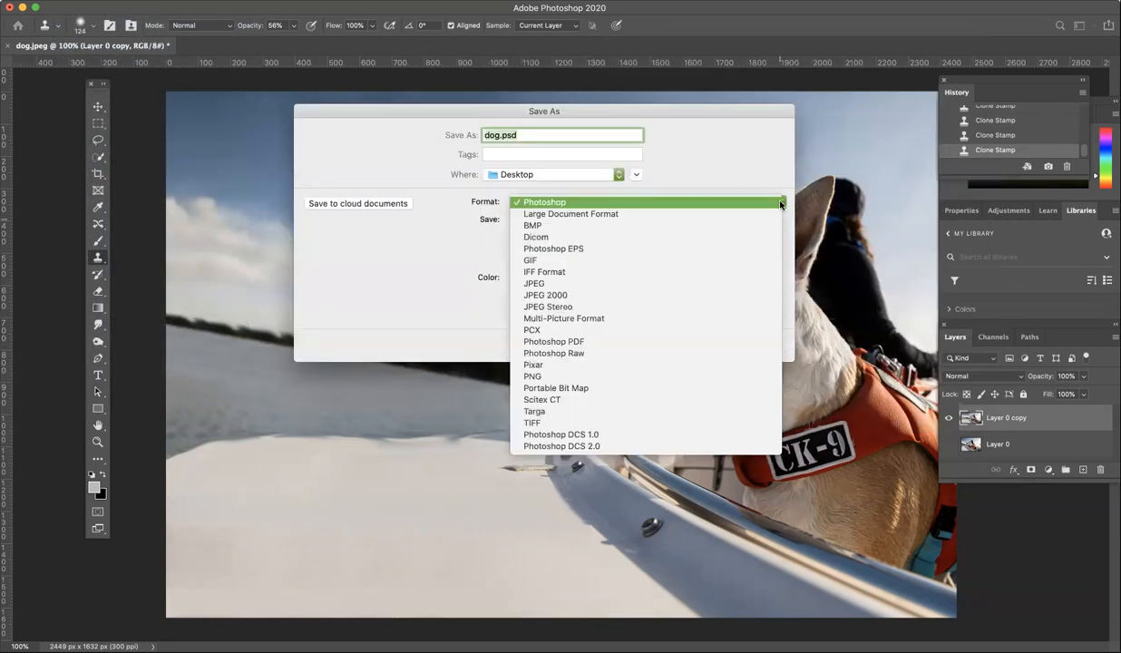
{"action": "left_click", "coordinate": [750, 284]}
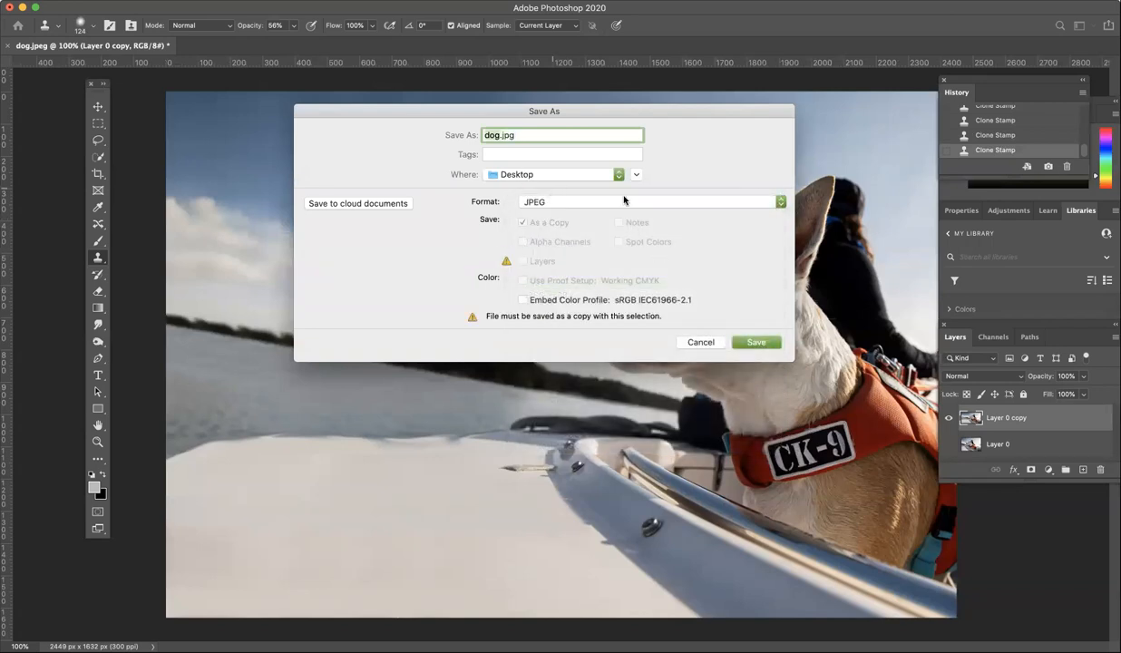
{"action": "left_click", "coordinate": [500, 135]}
{"action": "type", "text": "-large-background"}
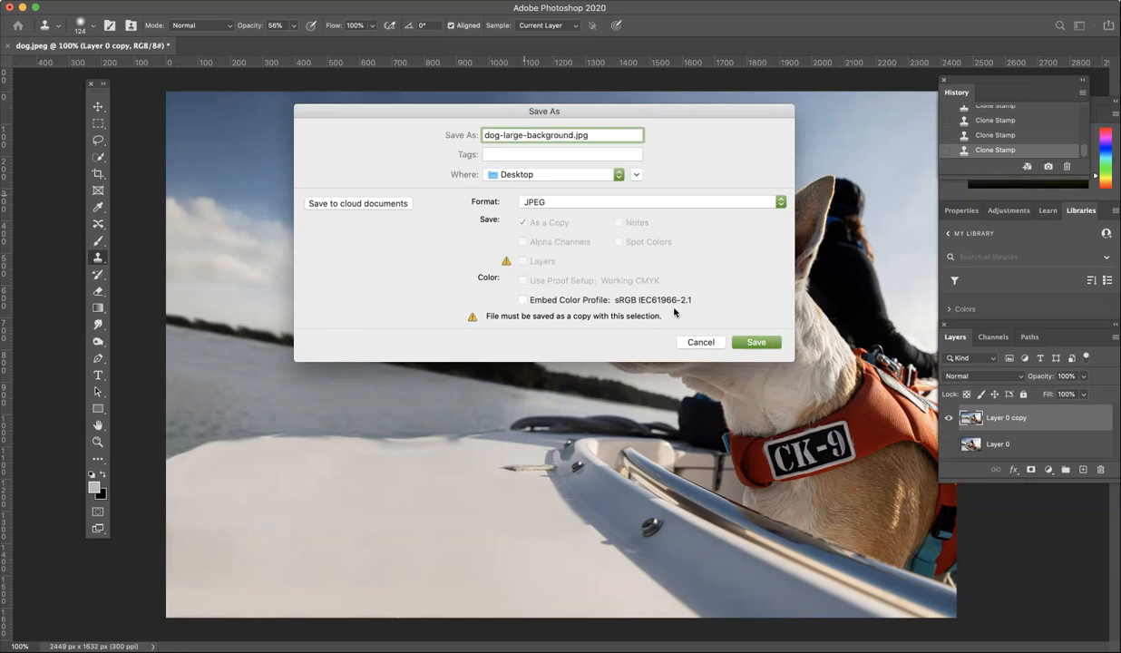
{"action": "left_click", "coordinate": [745, 343]}
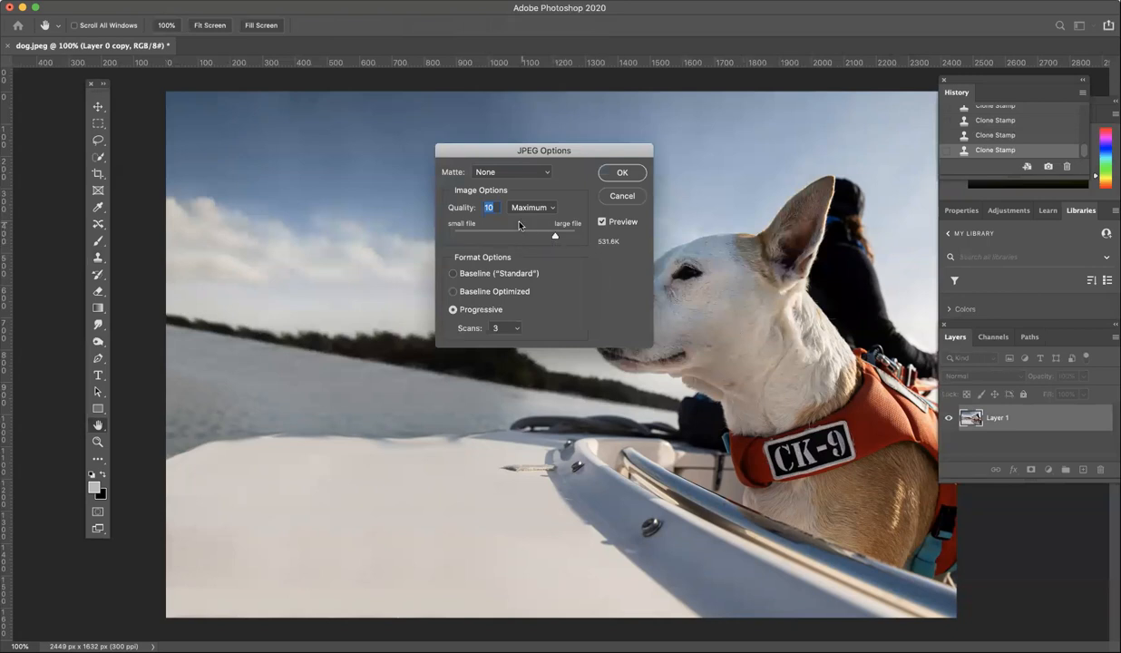
Set the JPEG quality to High (8) and confirm the options.
{"action": "left_click", "coordinate": [552, 208]}
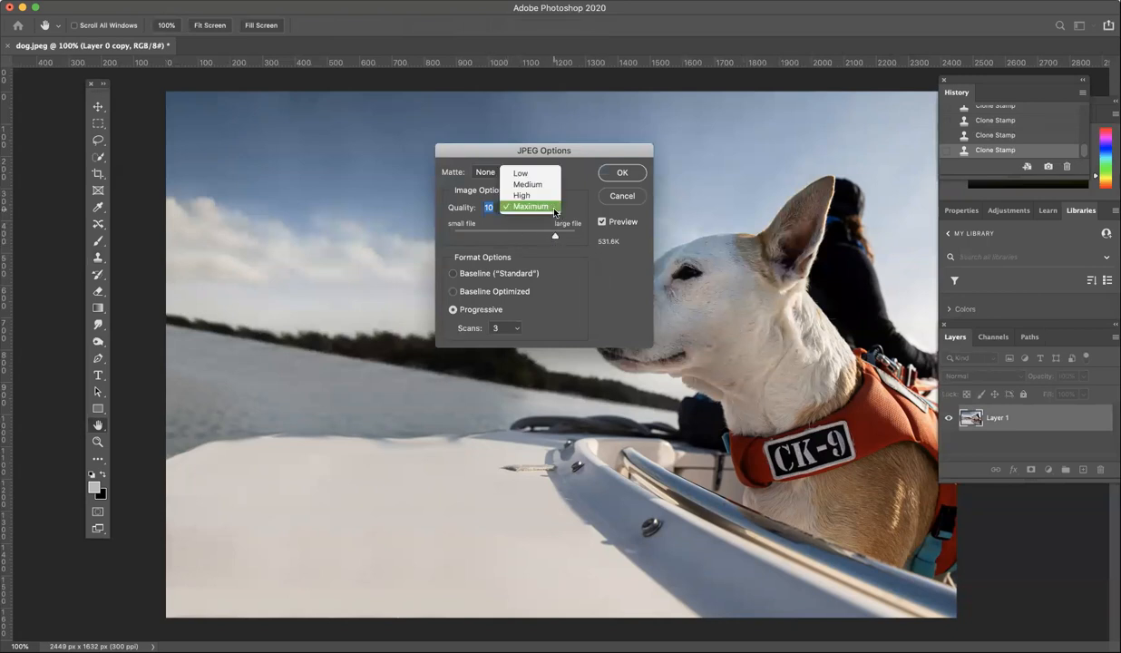
{"action": "left_click", "coordinate": [547, 197]}
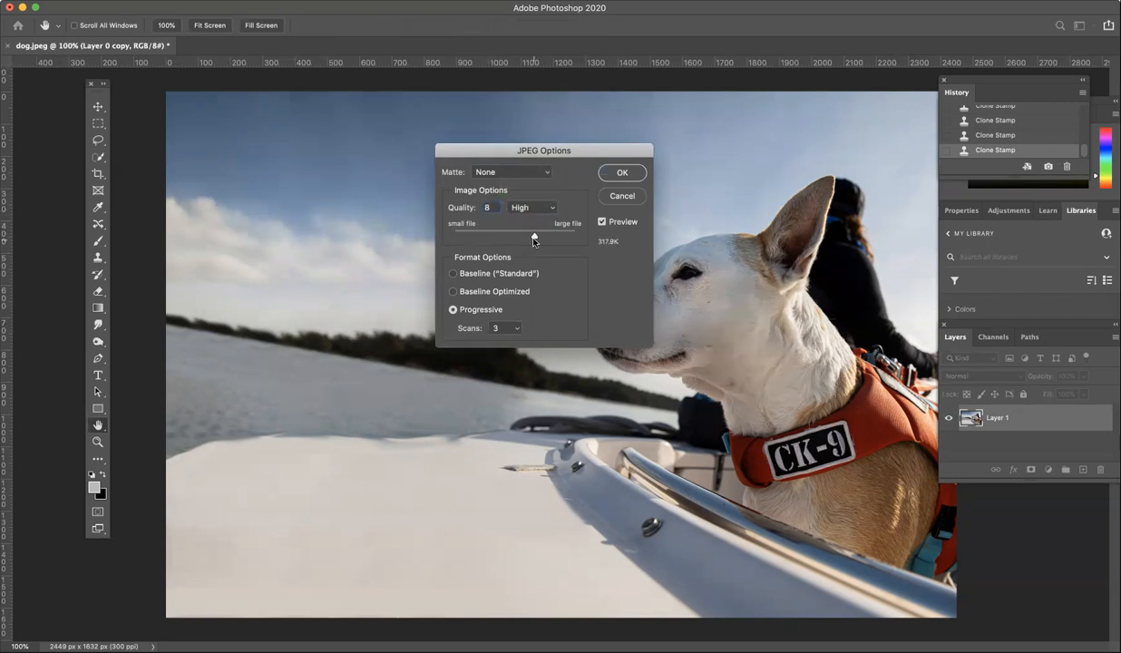
{"action": "left_click", "coordinate": [534, 236]}
{"action": "left_click_drag", "start_coordinate": [536, 238], "coordinate": [538, 238]}
{"action": "left_click", "coordinate": [633, 174]}
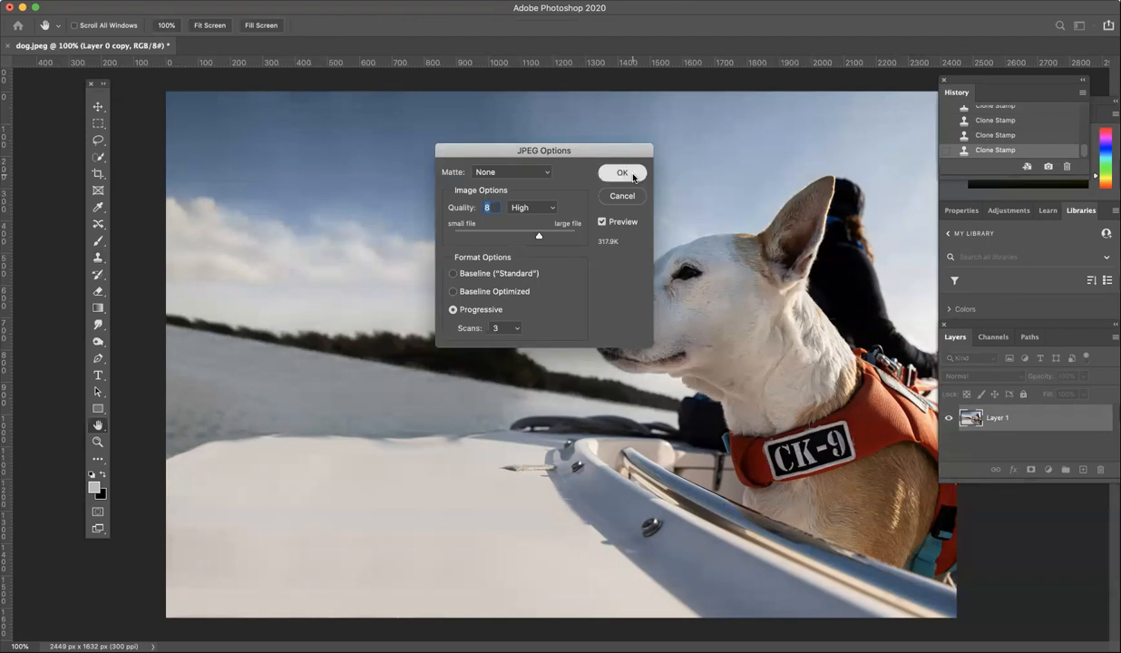